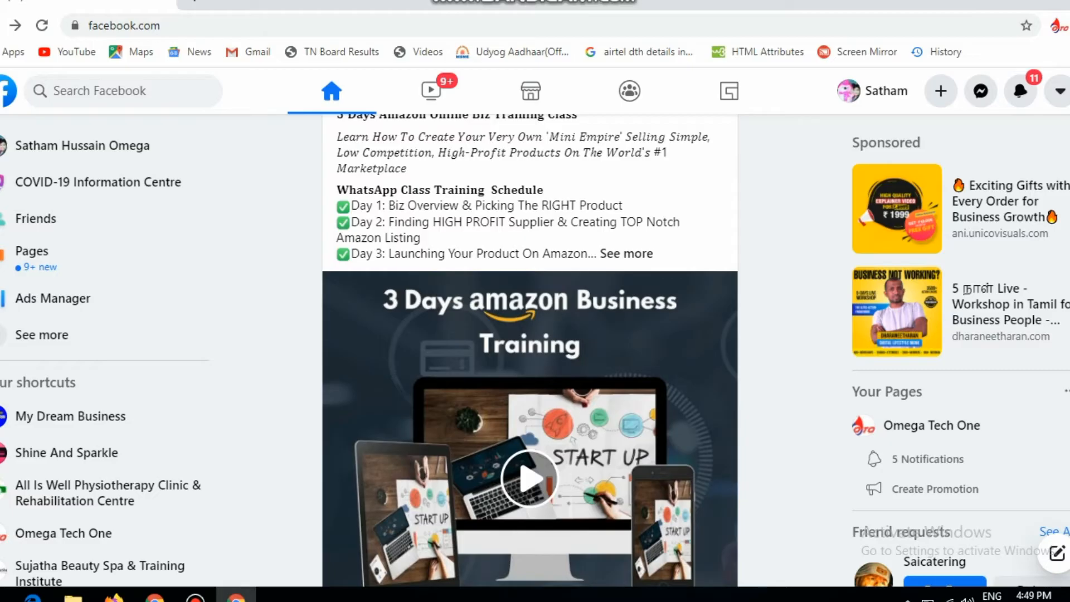
# Step: Open Ads Manager from the Facebook home page
pyautogui.scroll(-2, 529, 351)
pyautogui.scroll(1, 336, 330)
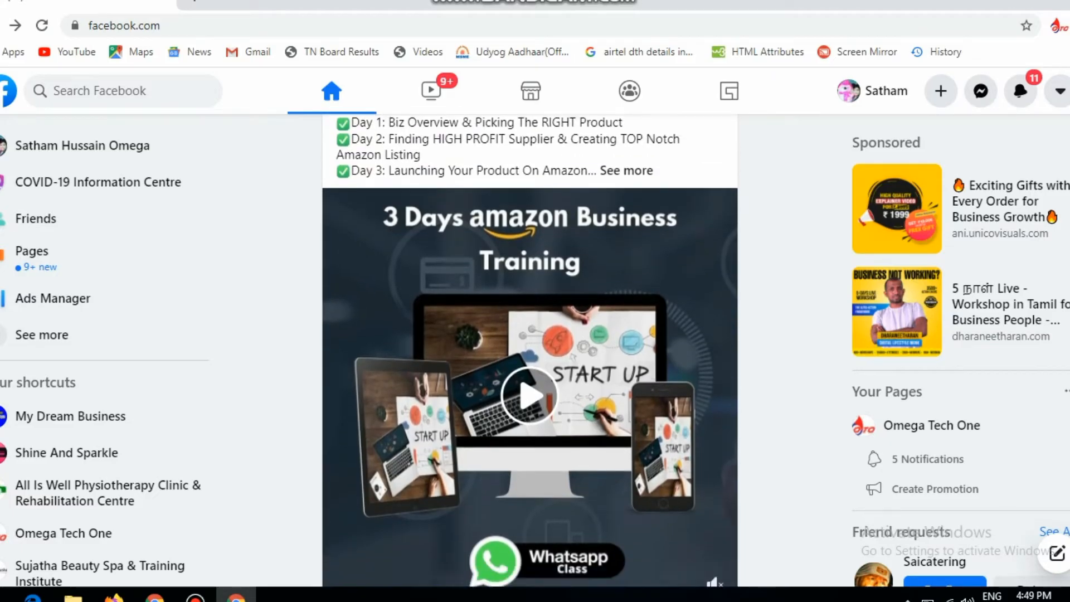
pyautogui.scroll(-2, 337, 310)
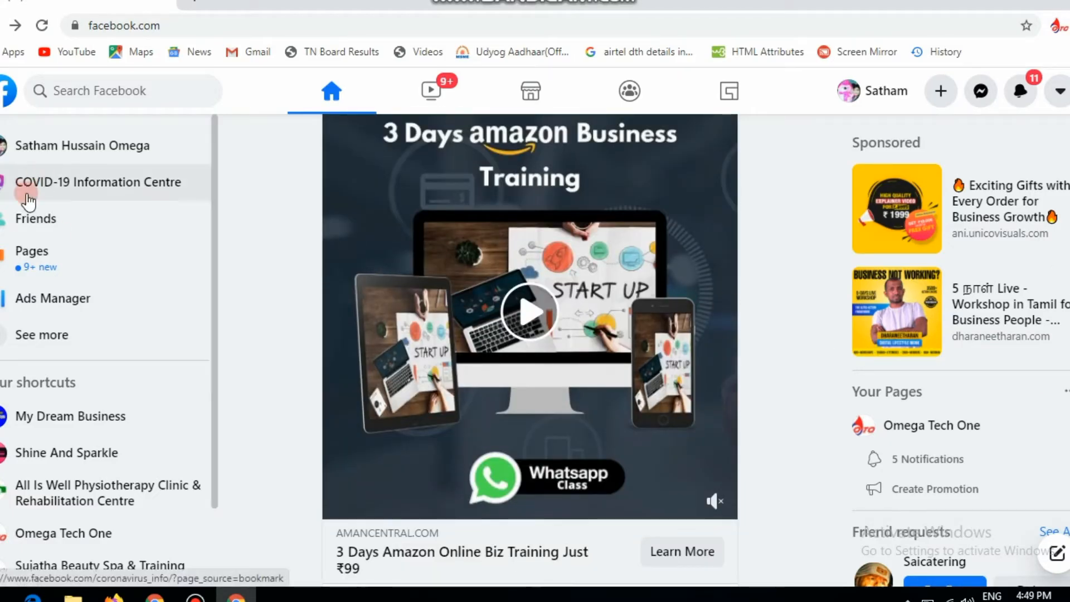
pyautogui.click(59, 307)
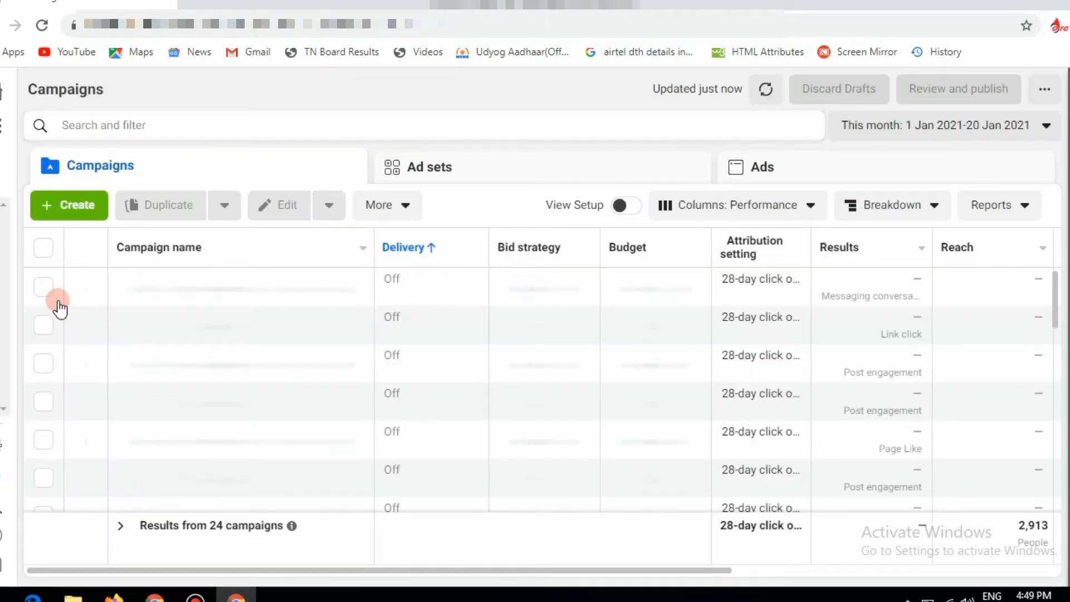
# Step: Create a new campaign with the Engagement objective and Event Responses as the engagement type
pyautogui.click(72, 216)
pyautogui.click(72, 214)
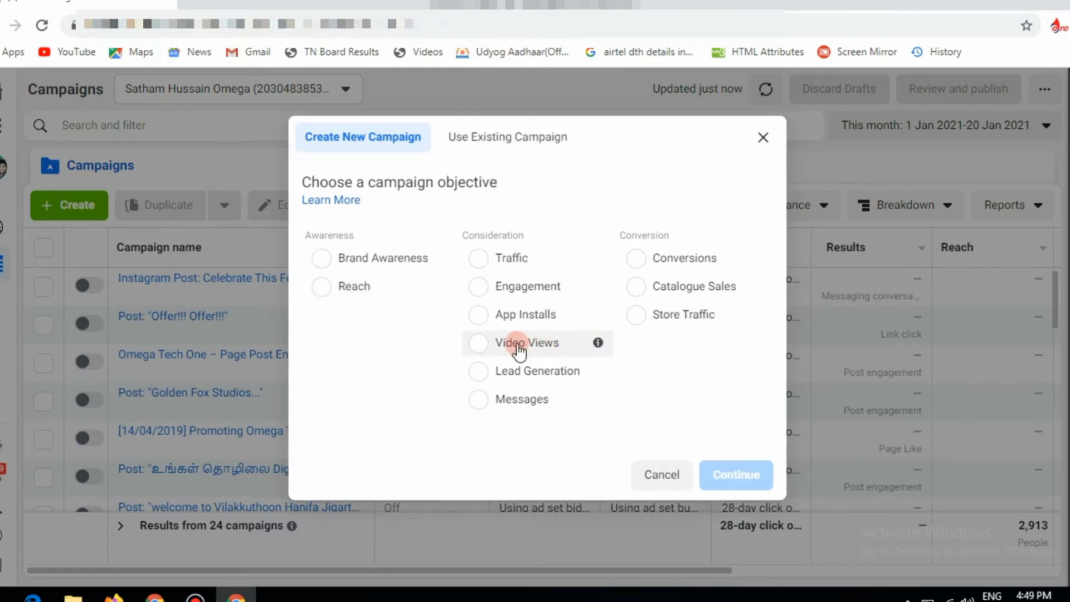
pyautogui.click(520, 287)
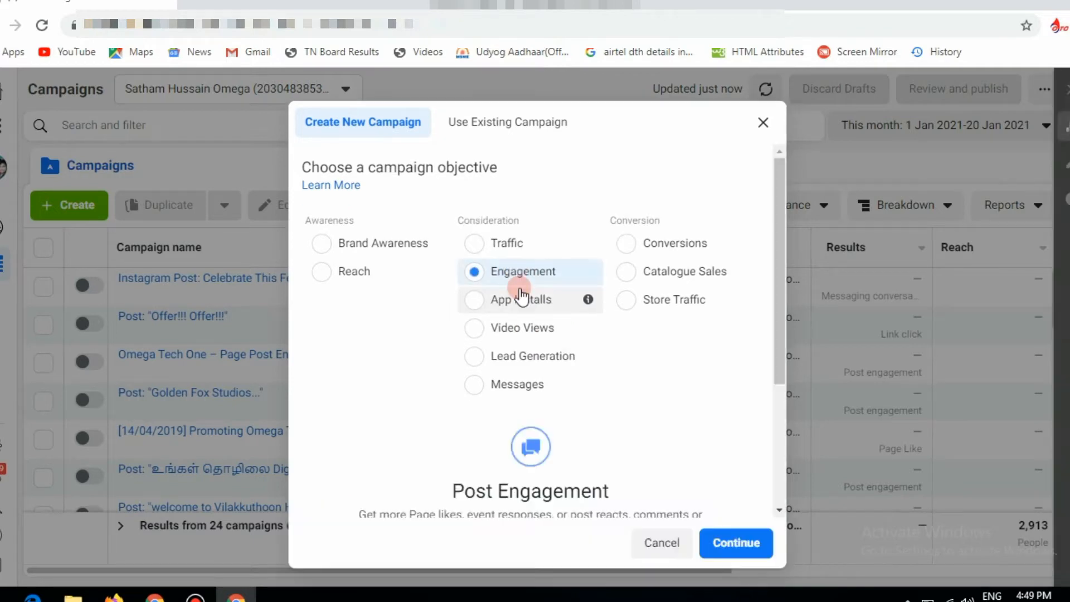
pyautogui.moveTo(777, 372); pyautogui.dragTo(780, 483)
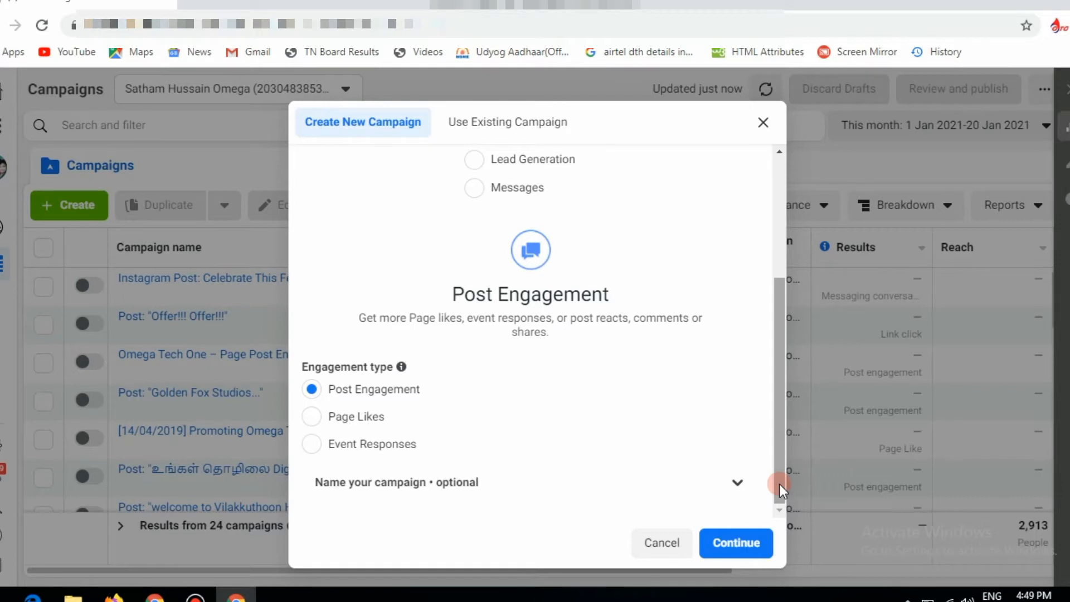
pyautogui.click(375, 450)
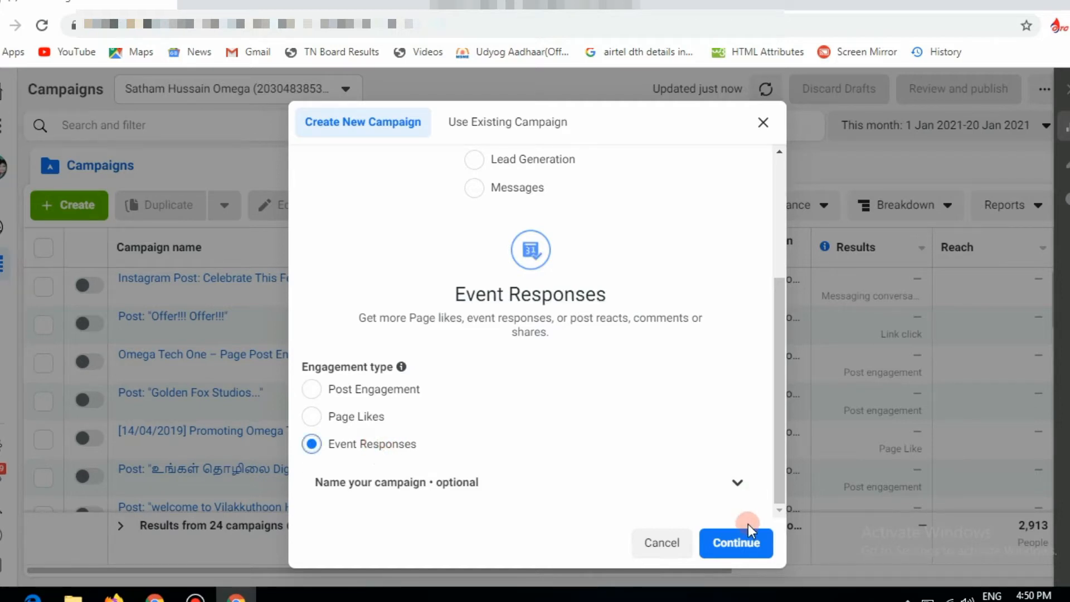
pyautogui.click(746, 544)
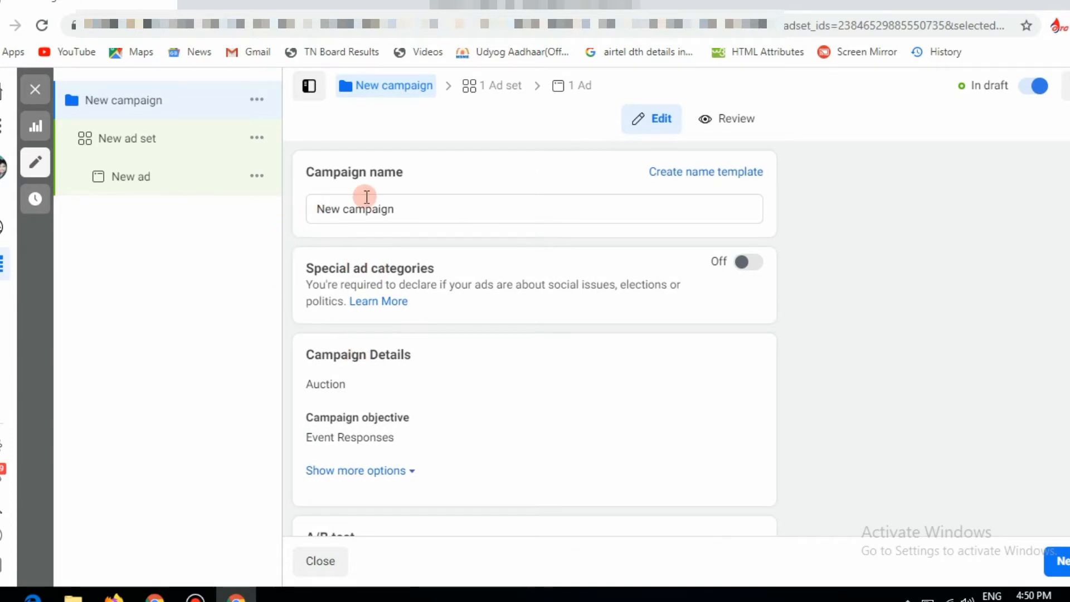
# Step: Rename the campaign as "event"
pyautogui.doubleClick(409, 209)
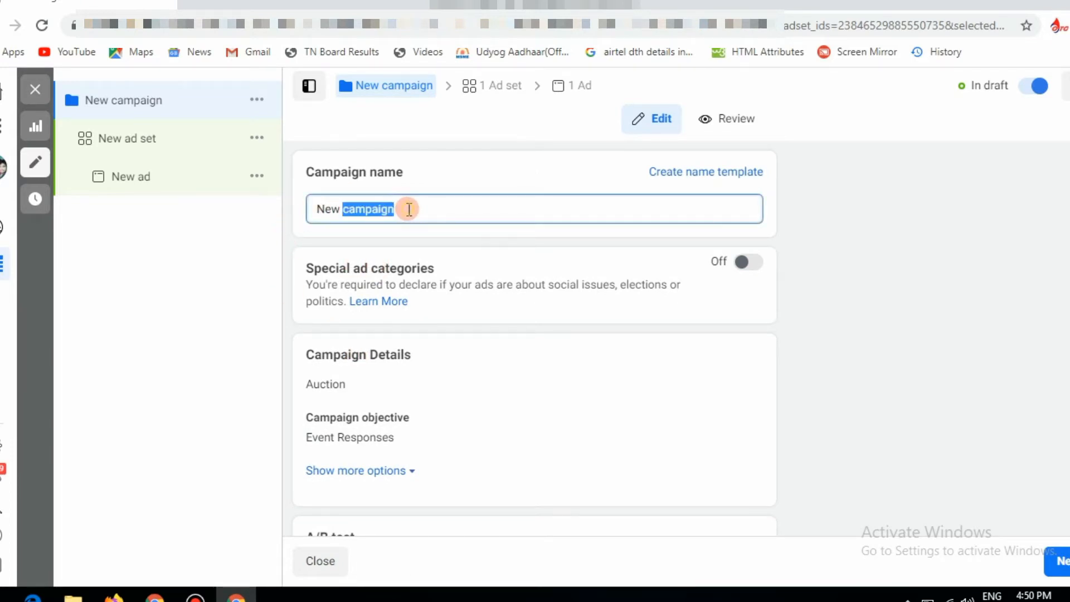
pyautogui.click(409, 210)
pyautogui.tripleClick(409, 211)
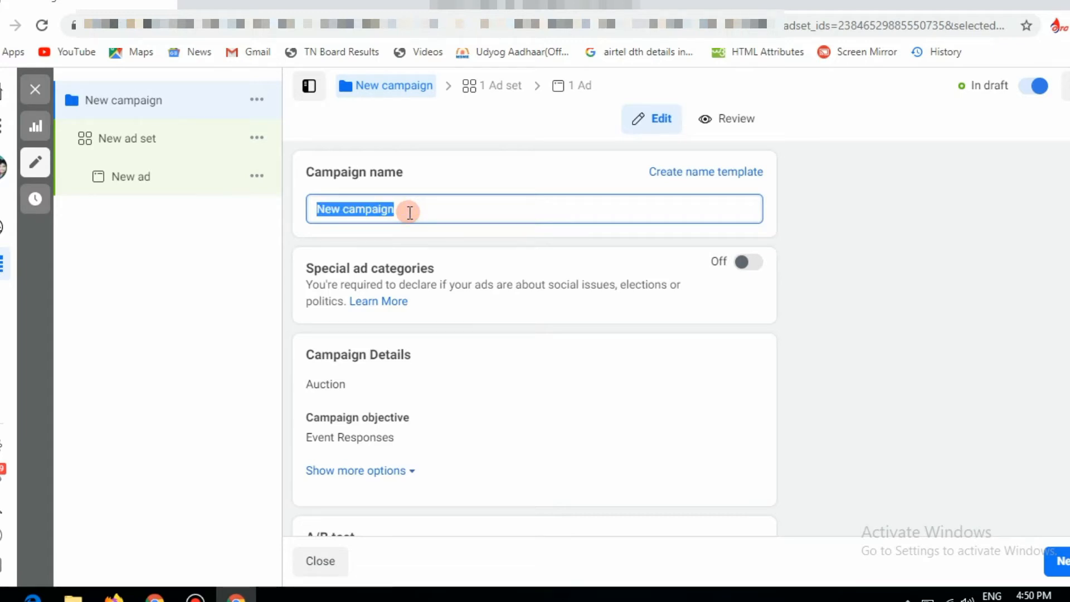
pyautogui.write('event')
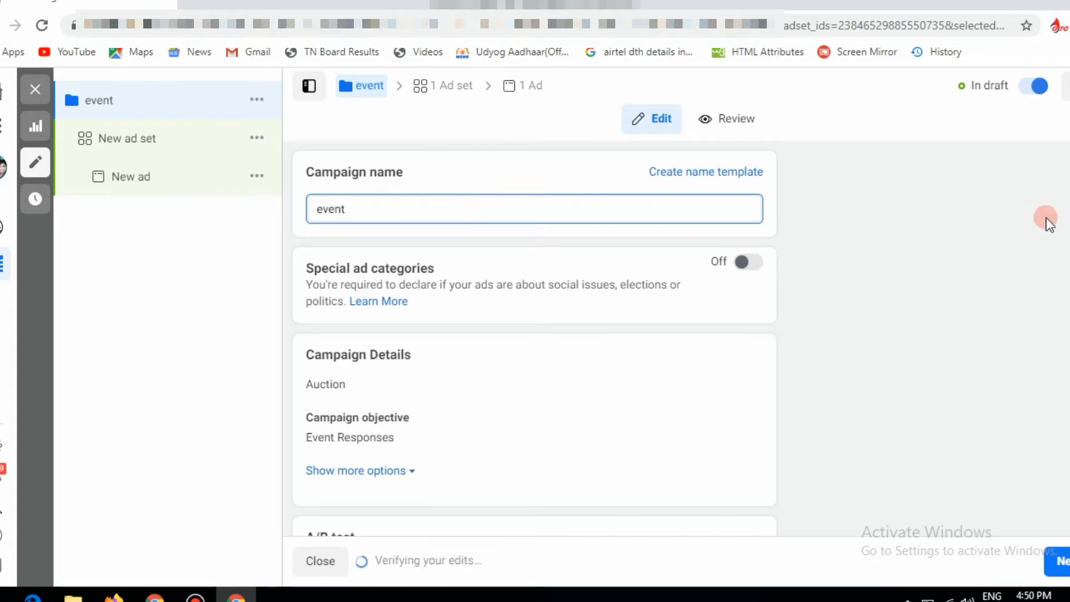
# Step: Switch the campaign budget type to Lifetime budget
pyautogui.scroll(-2, 534, 335)
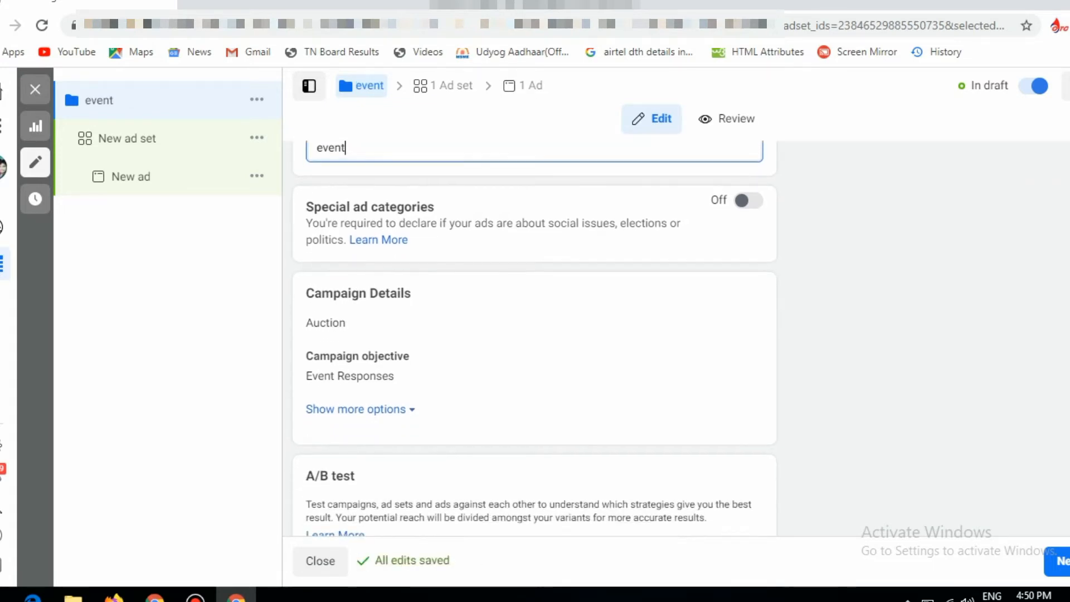
pyautogui.scroll(-1, 534, 362)
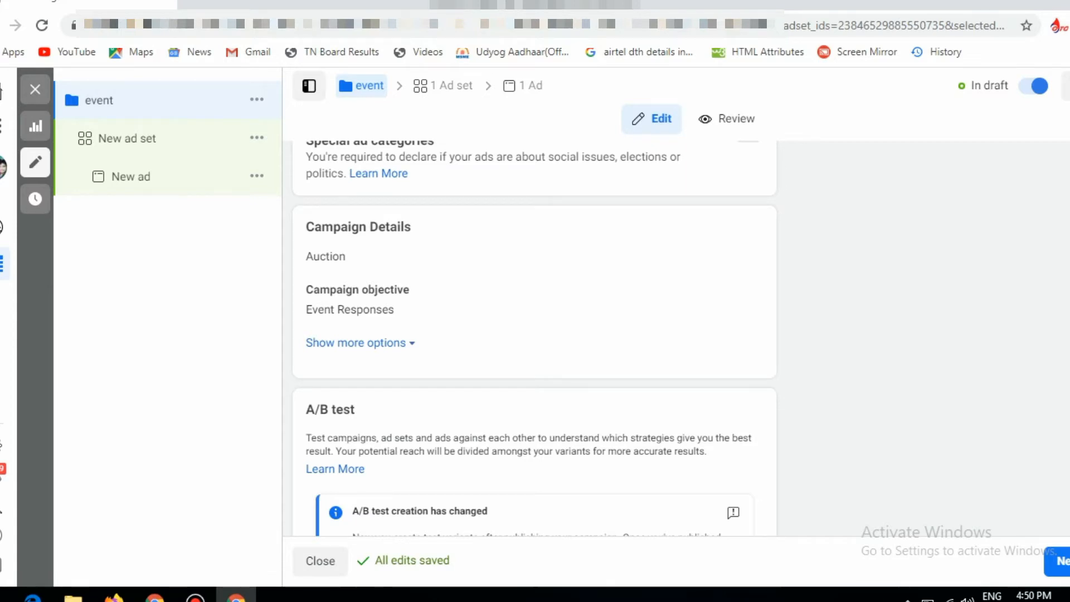
pyautogui.scroll(-2, 534, 334)
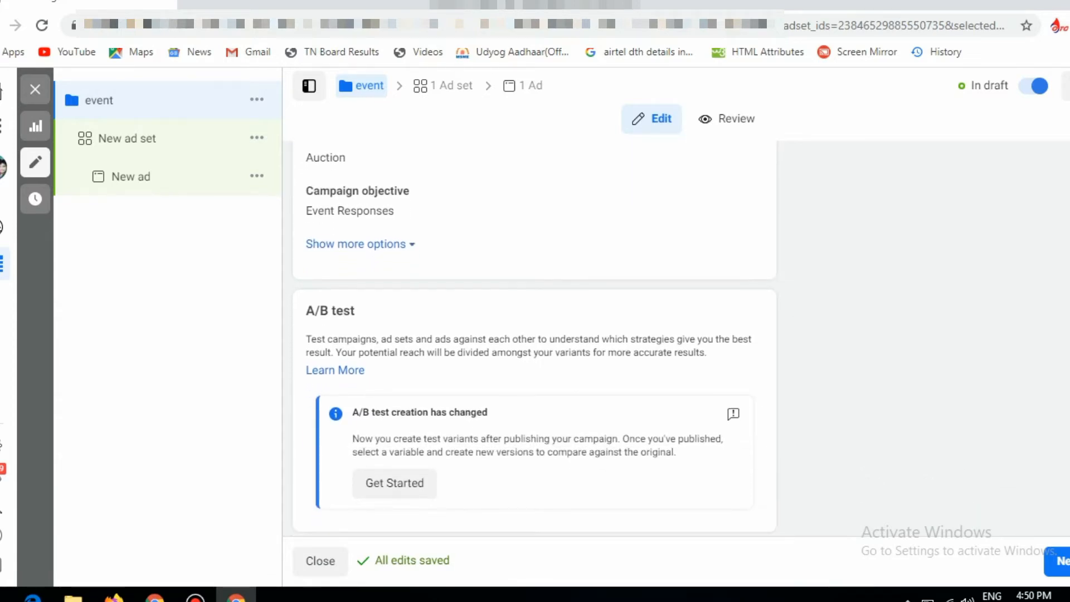
pyautogui.scroll(-2, 534, 335)
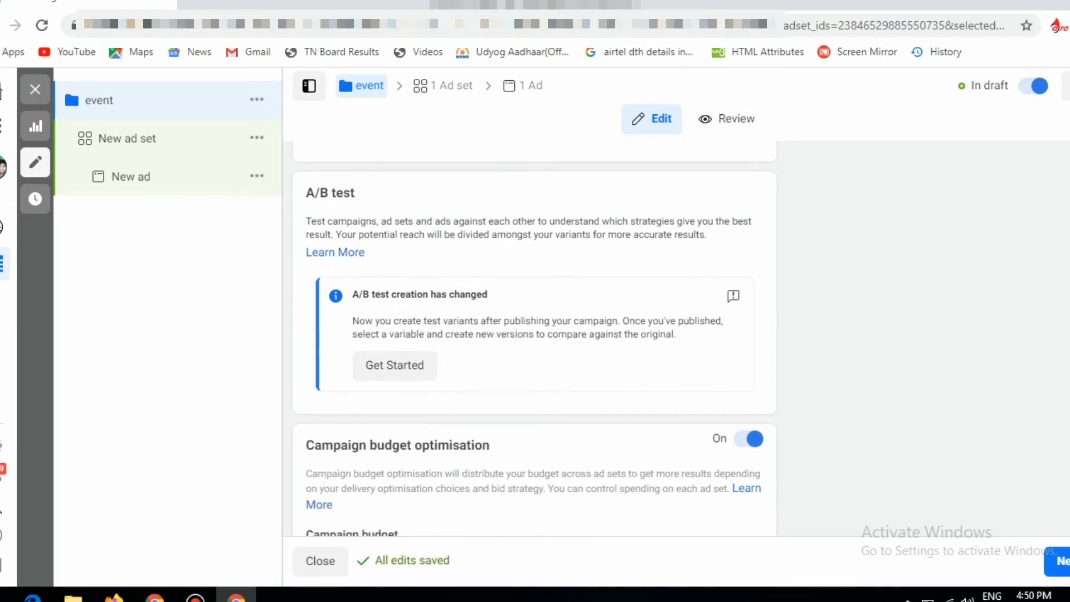
pyautogui.scroll(-1, 534, 335)
pyautogui.scroll(-2, 534, 334)
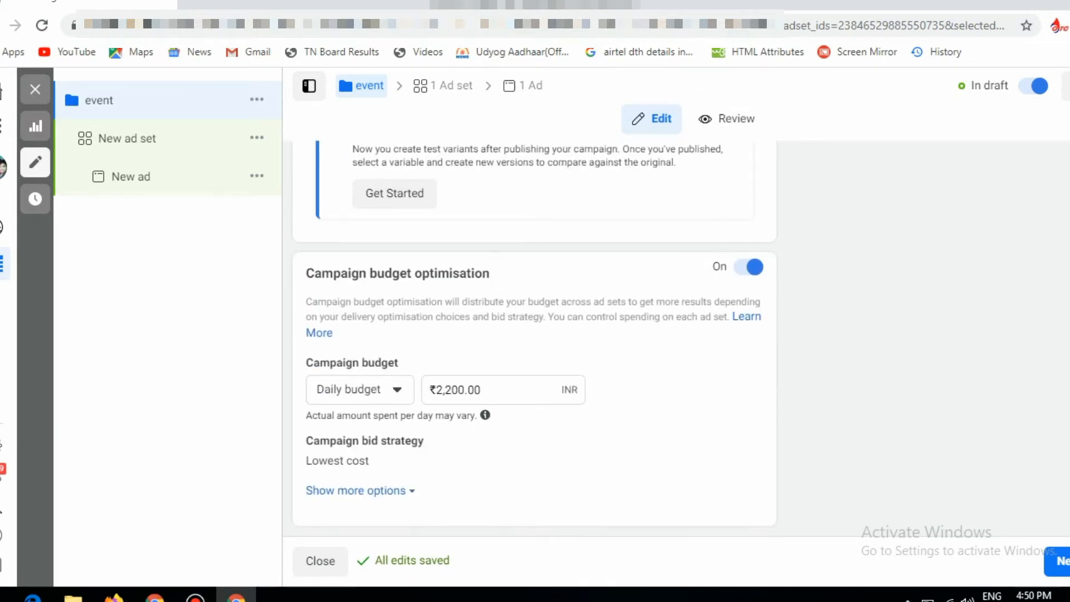
pyautogui.click(396, 400)
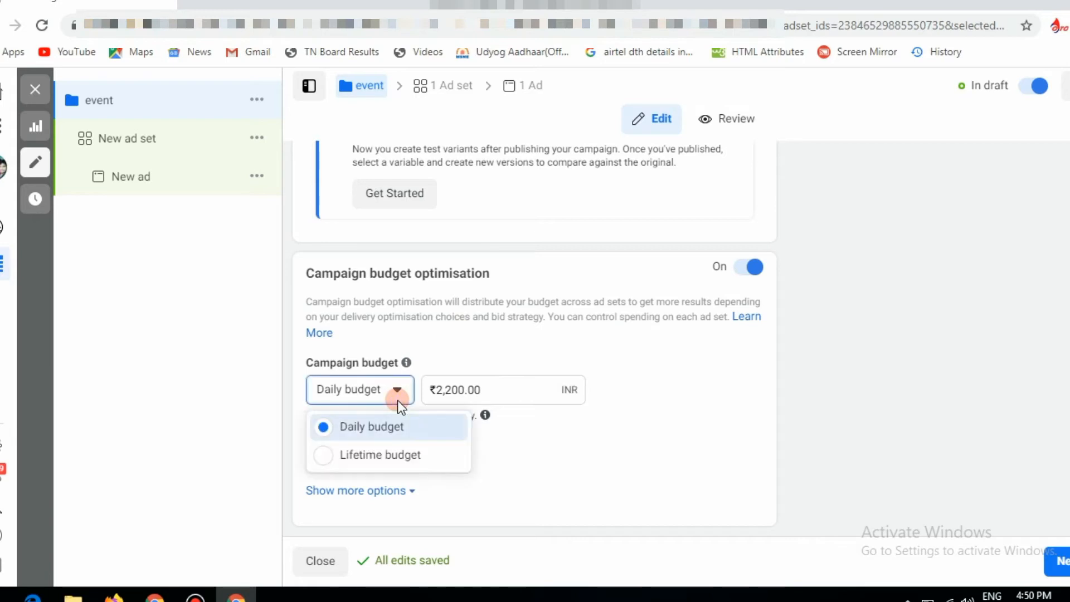
pyautogui.click(387, 456)
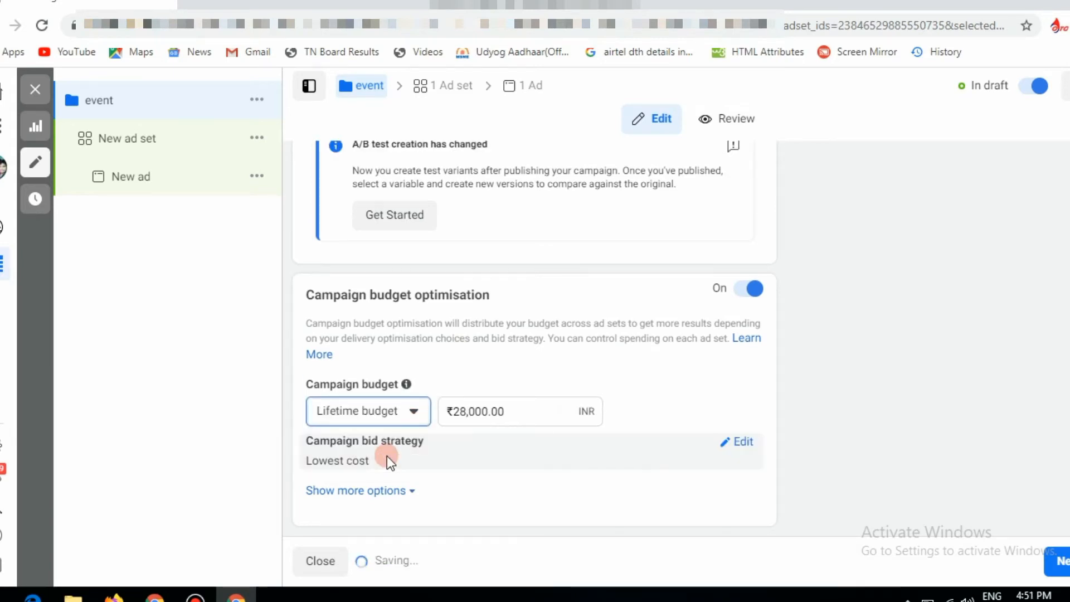
# Step: Set the lifetime campaign budget to ₹3000.00 and continue to the ad set
pyautogui.click(471, 412)
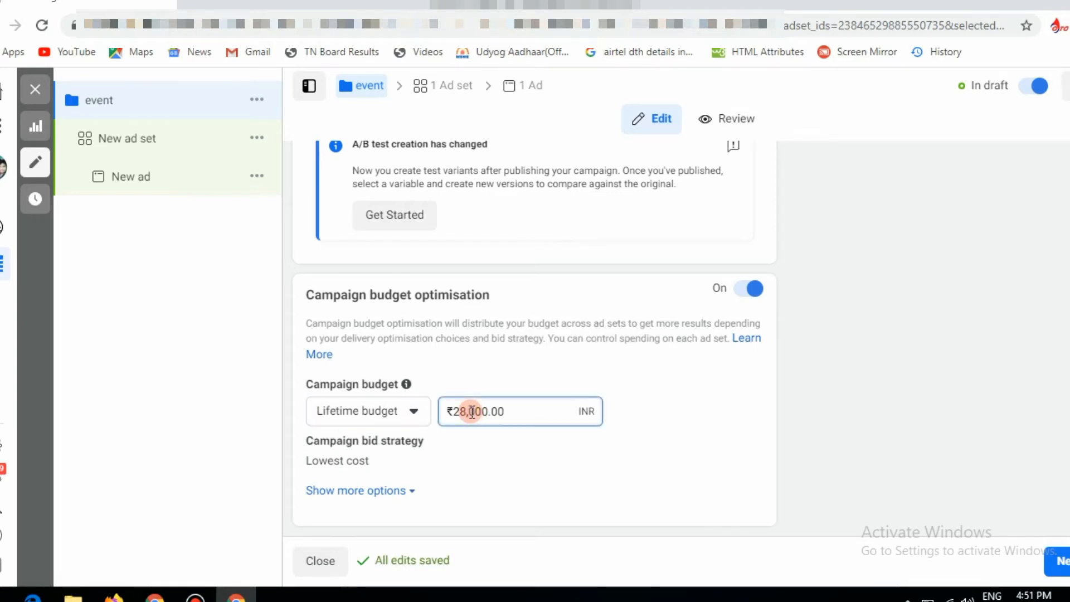
pyautogui.press('BackSpace')
pyautogui.press('BackSpace')
pyautogui.write('3')
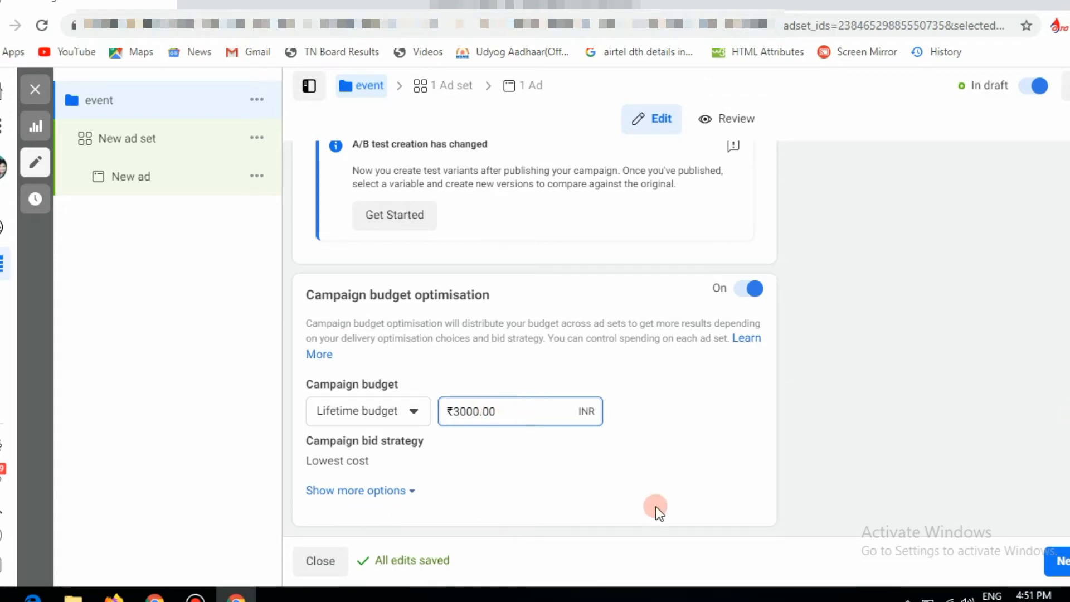
pyautogui.click(1050, 560)
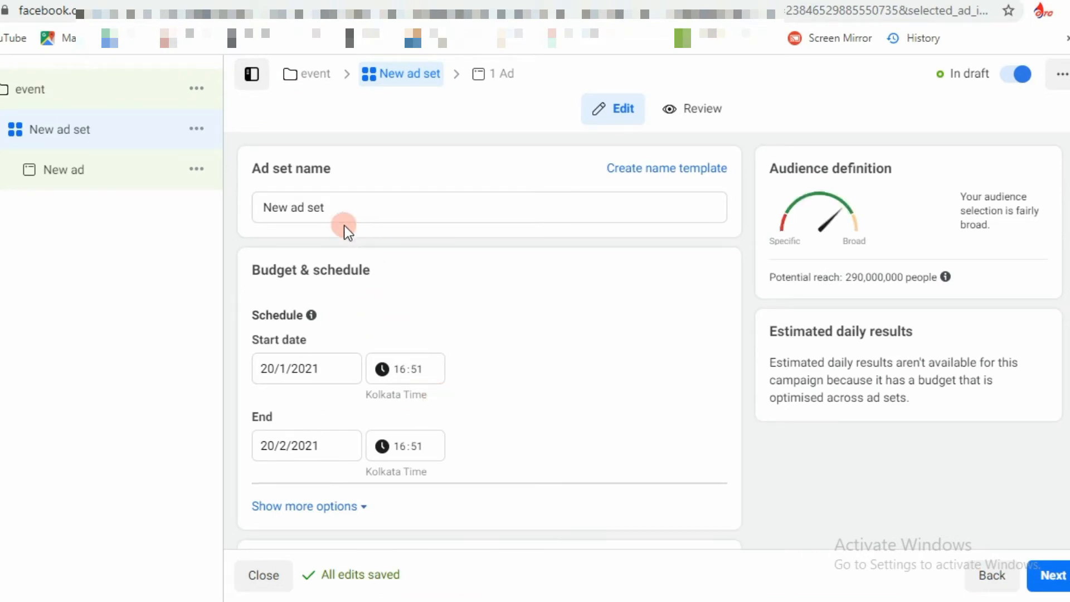
# Step: Rename the ad set as "event 1"
pyautogui.tripleClick(340, 209)
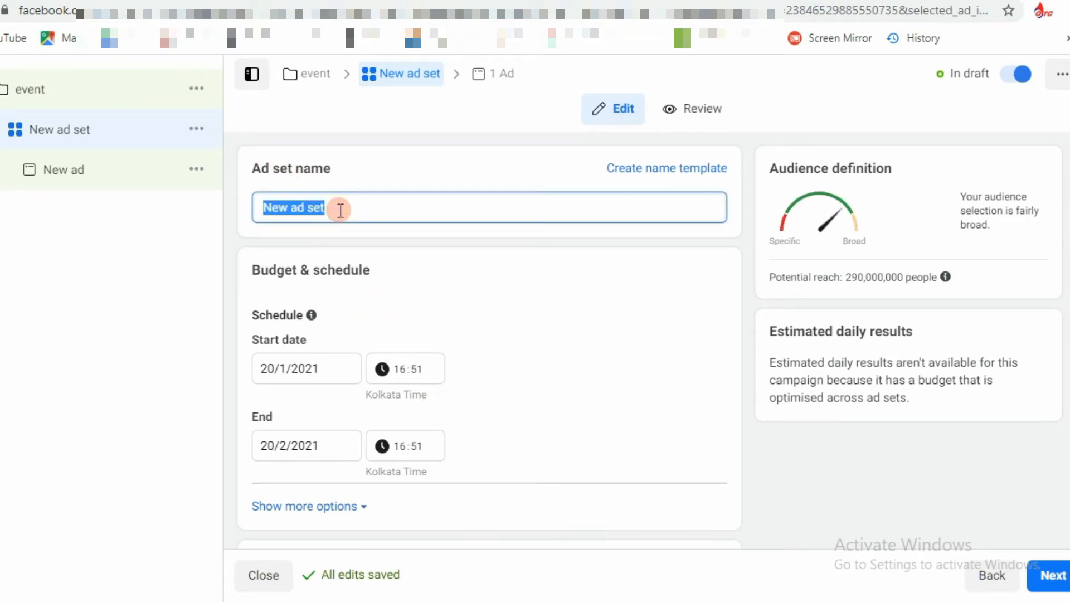
pyautogui.write('event')
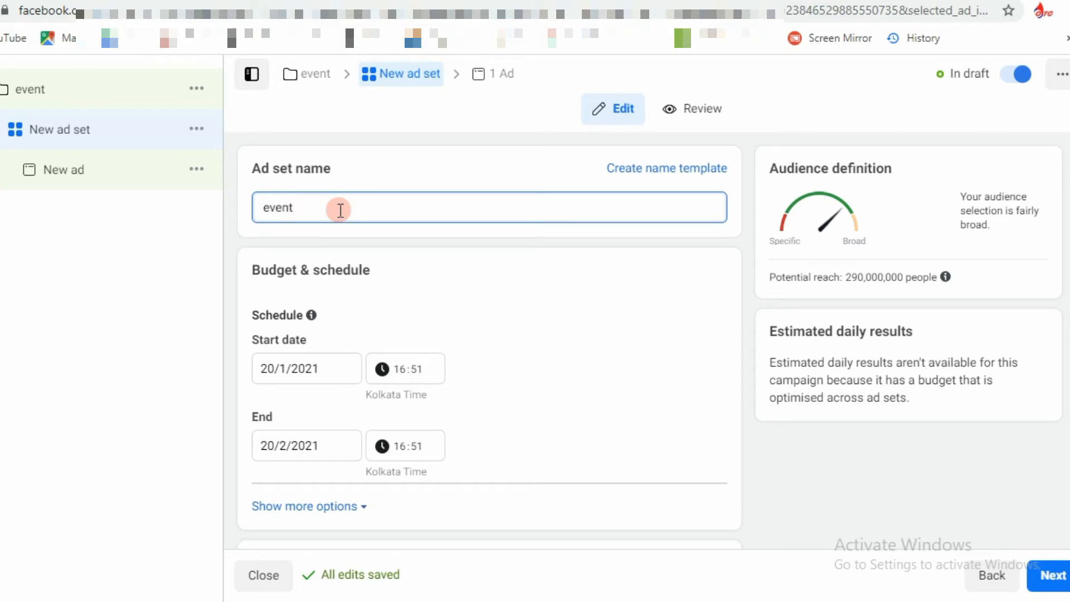
pyautogui.write(' 1')
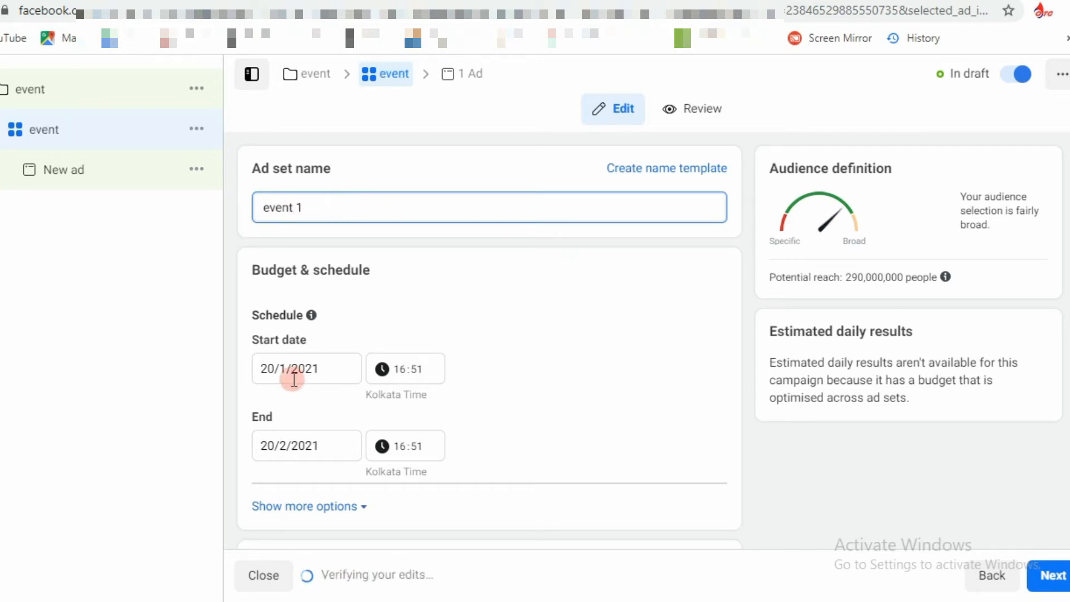
# Step: Schedule the ad set to start on 21/1/2021 and end on 28/2/2021
pyautogui.click(310, 370)
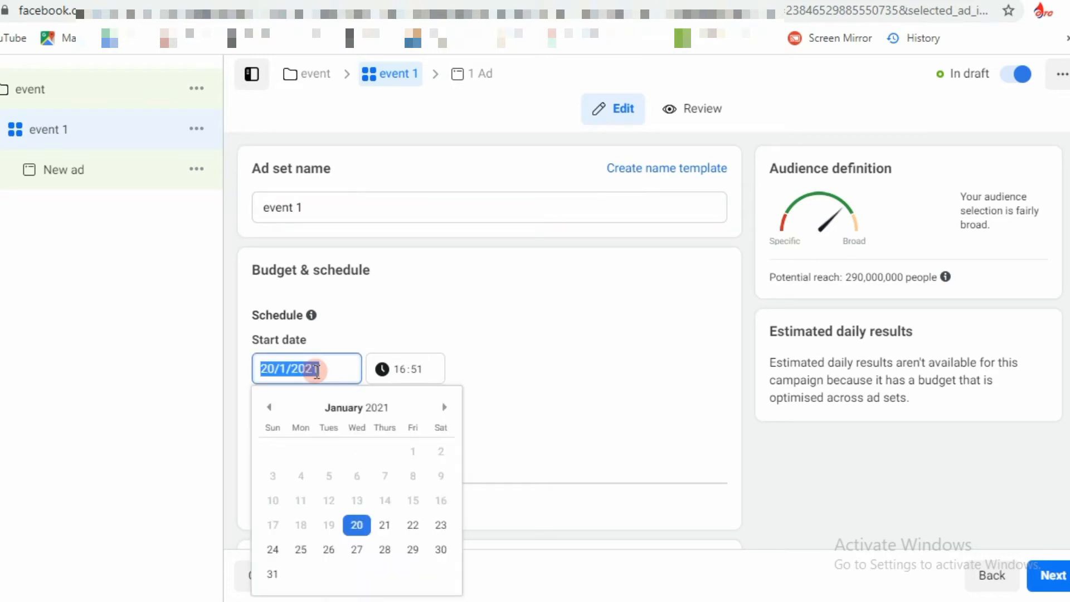
pyautogui.click(384, 521)
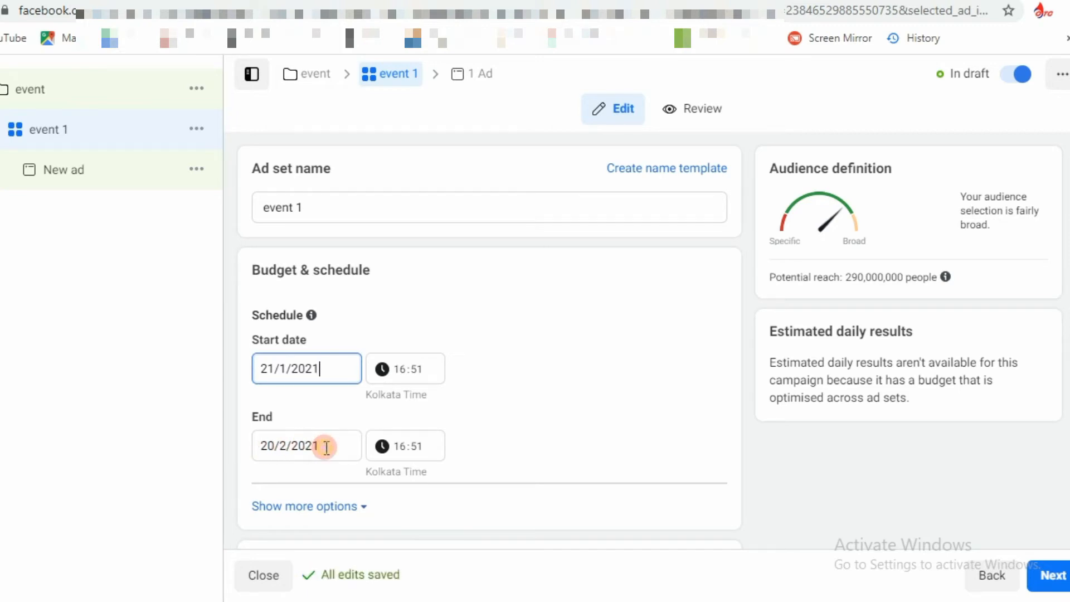
pyautogui.click(286, 446)
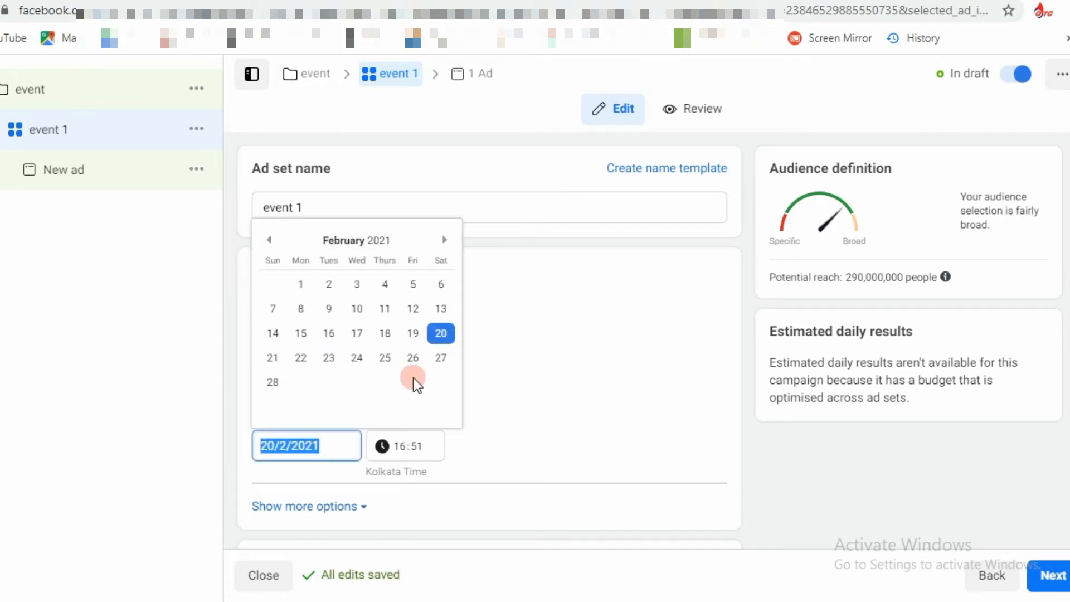
pyautogui.click(273, 383)
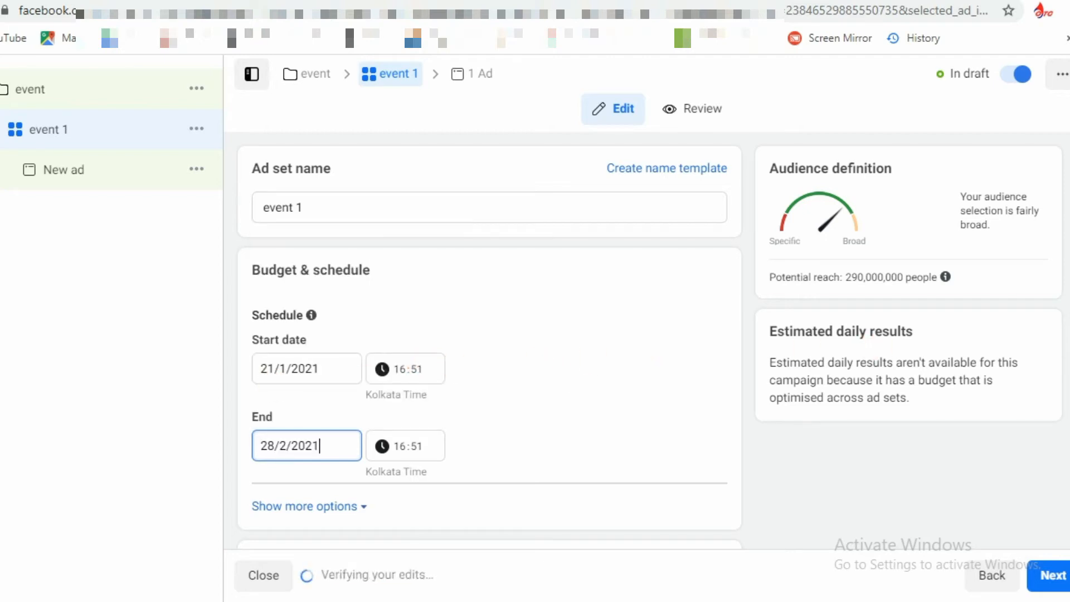
# Step: Look at the additional budget and schedule options of the ad set, and hide them again
pyautogui.scroll(-4, 489, 334)
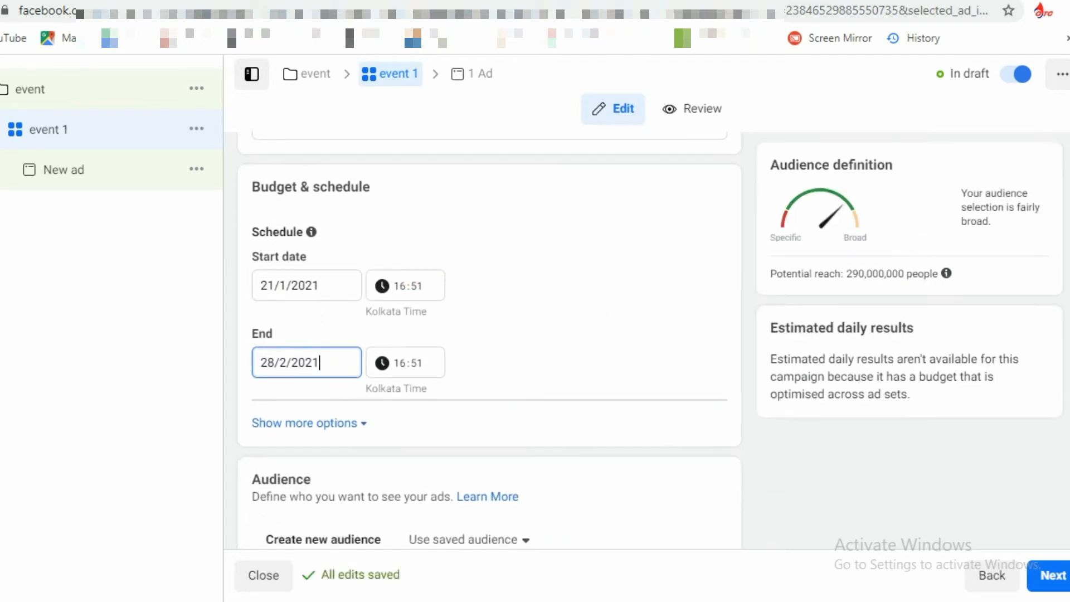
pyautogui.scroll(-1, 535, 291)
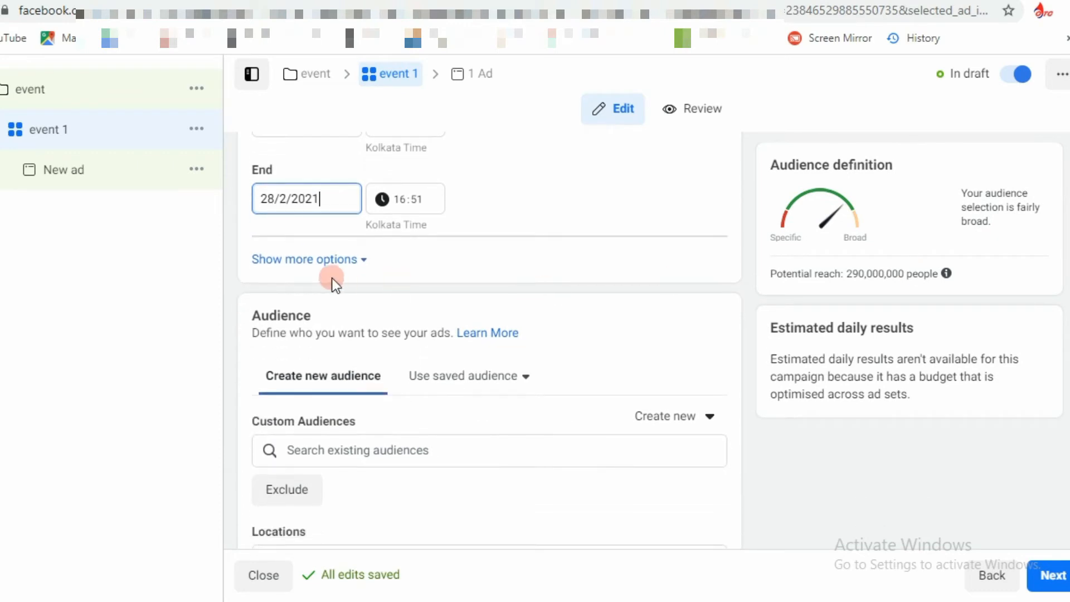
pyautogui.click(363, 260)
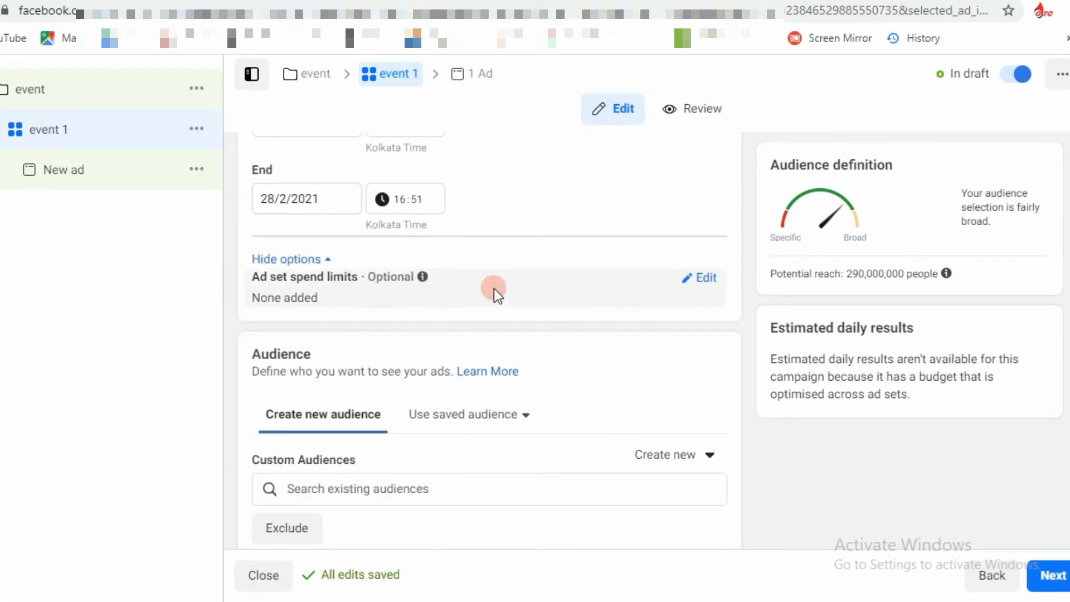
pyautogui.click(315, 259)
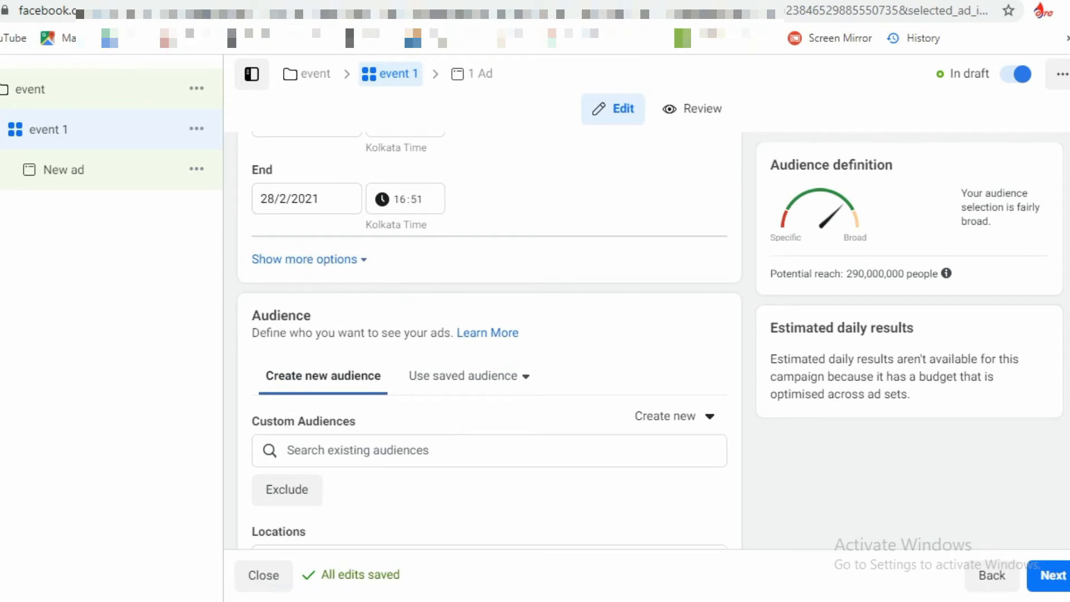
# Step: Remove India from the audience locations of the ad set
pyautogui.scroll(-4, 488, 340)
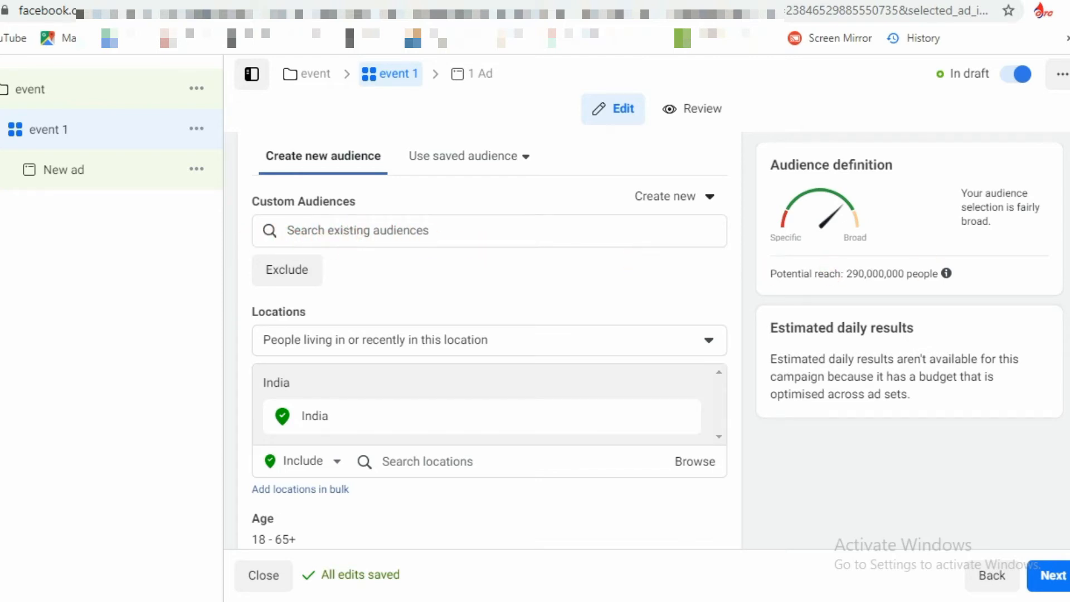
pyautogui.scroll(-2, 488, 340)
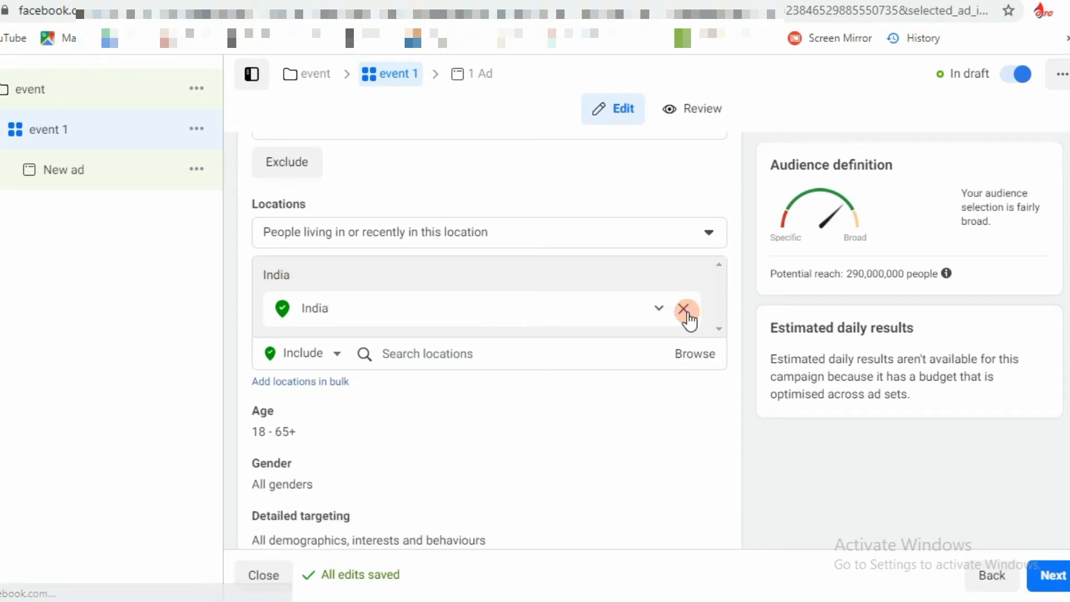
pyautogui.click(687, 314)
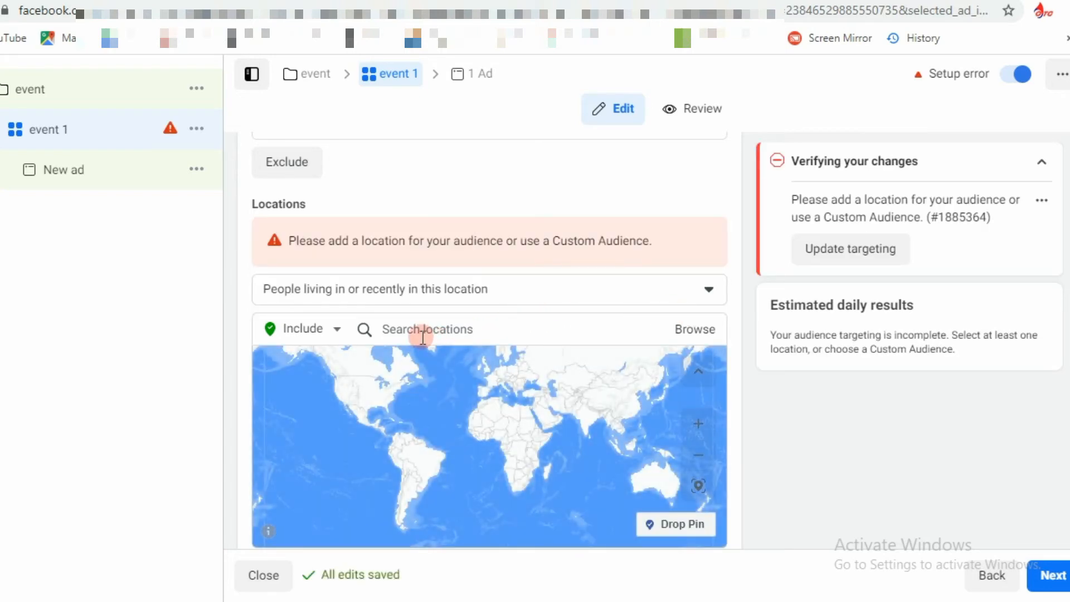
# Step: Include Tamil Nadu, India in the audience locations, targeting people living in or recently in this location
pyautogui.click(423, 334)
pyautogui.write('tamil')
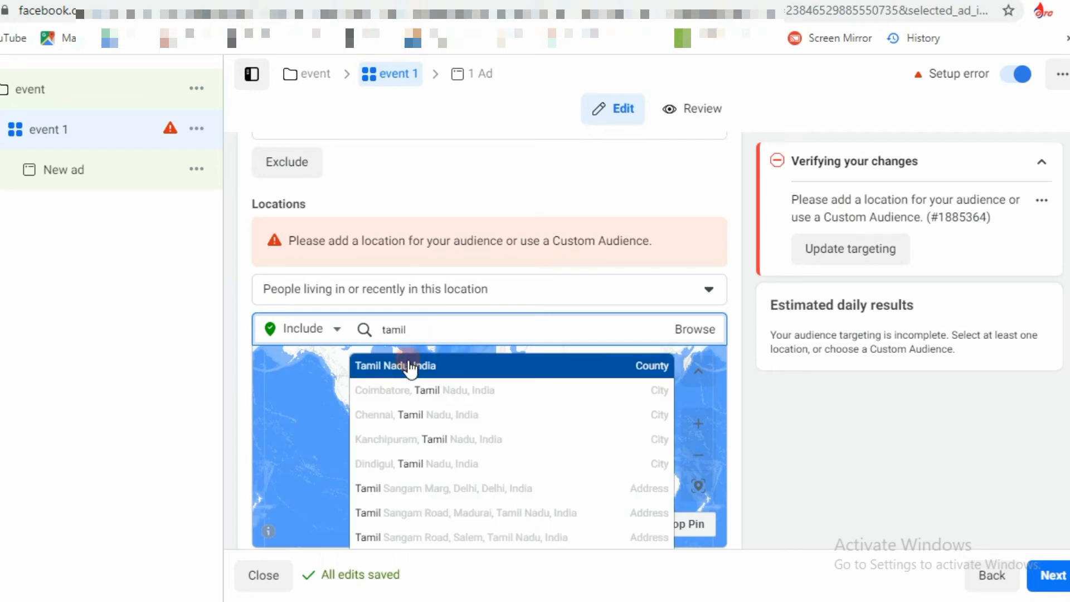
pyautogui.click(410, 368)
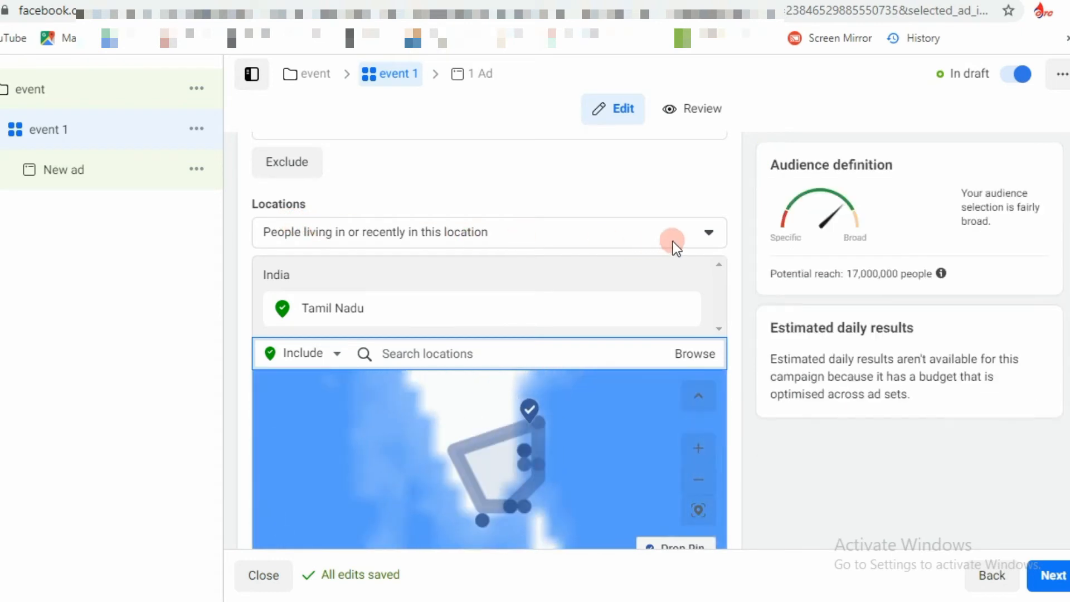
pyautogui.click(716, 235)
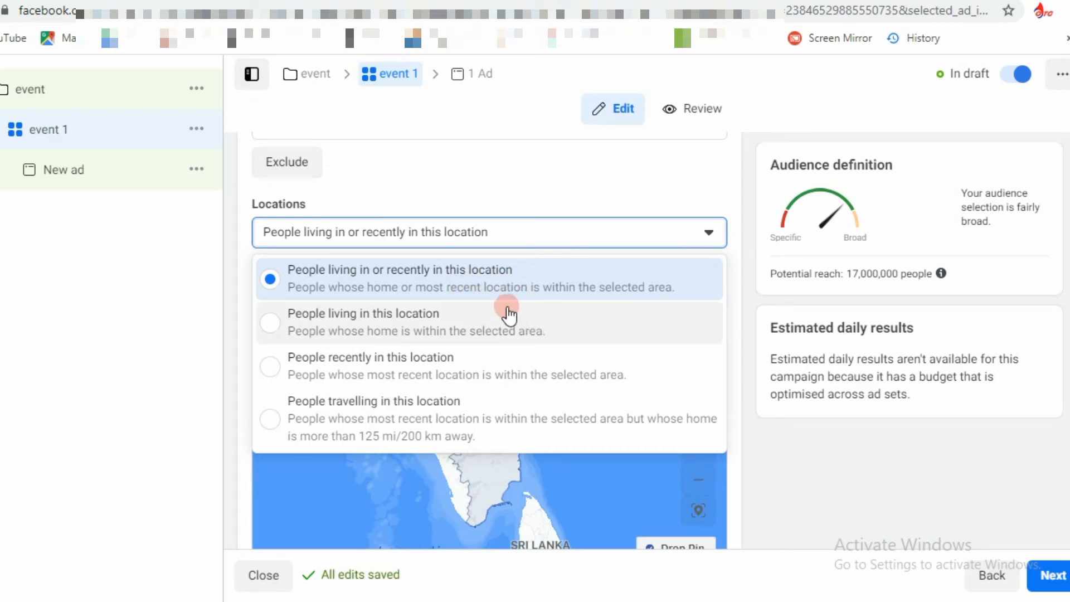
pyautogui.click(426, 285)
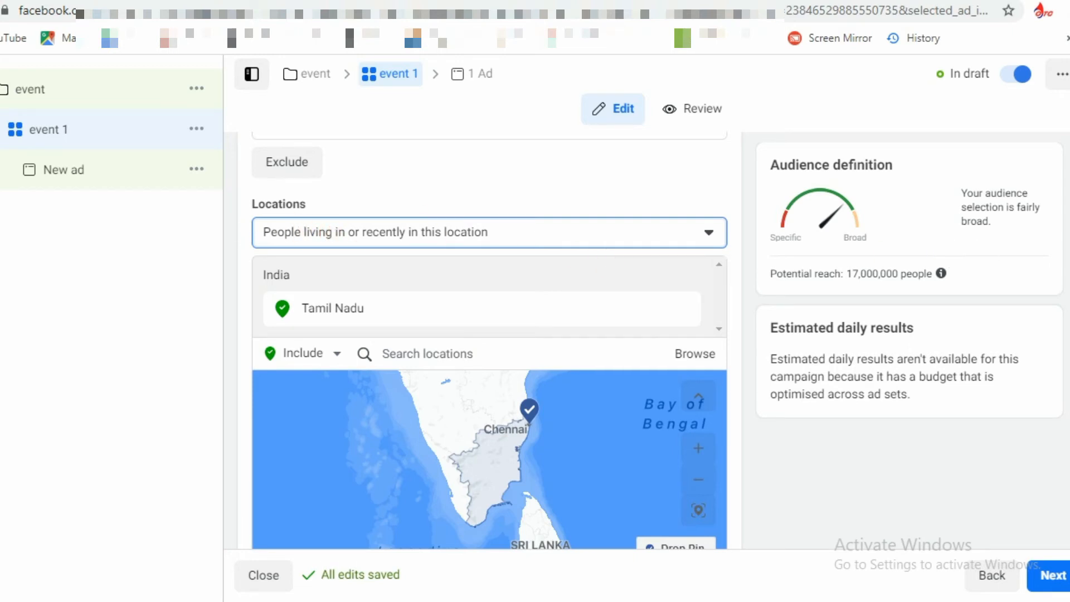
# Step: Restrict the audience gender of the ad set to women
pyautogui.scroll(-3, 490, 340)
pyautogui.scroll(-3, 489, 340)
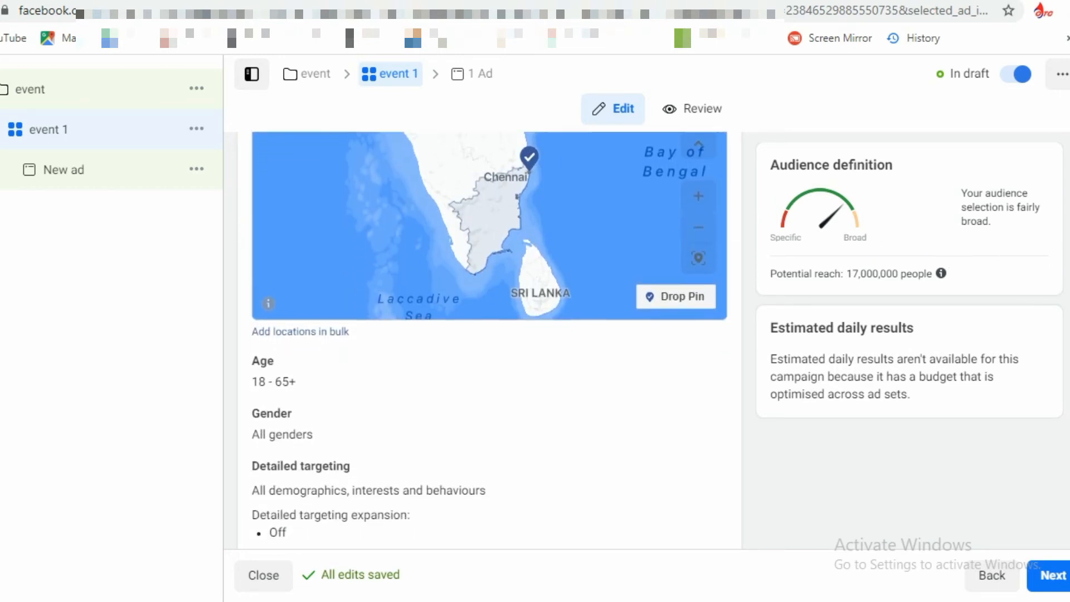
pyautogui.scroll(-1, 524, 299)
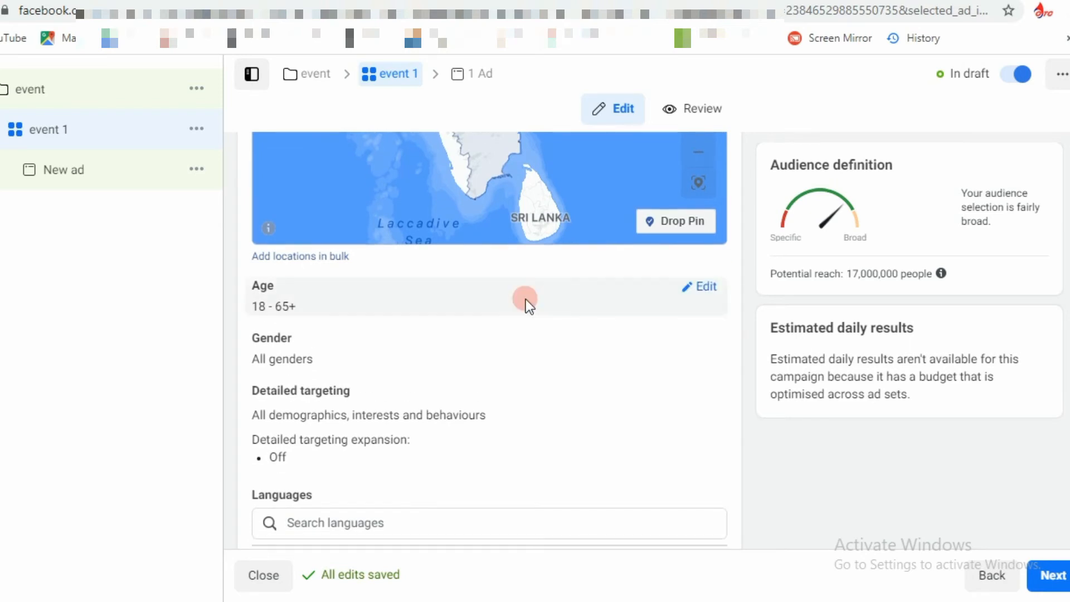
pyautogui.moveTo(284, 290)
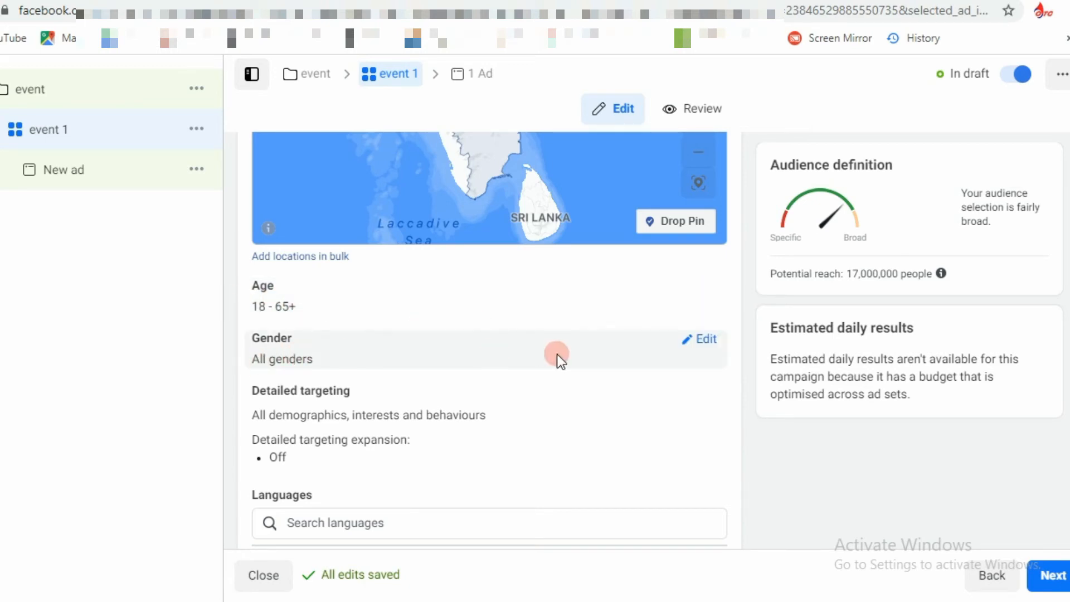
pyautogui.click(685, 341)
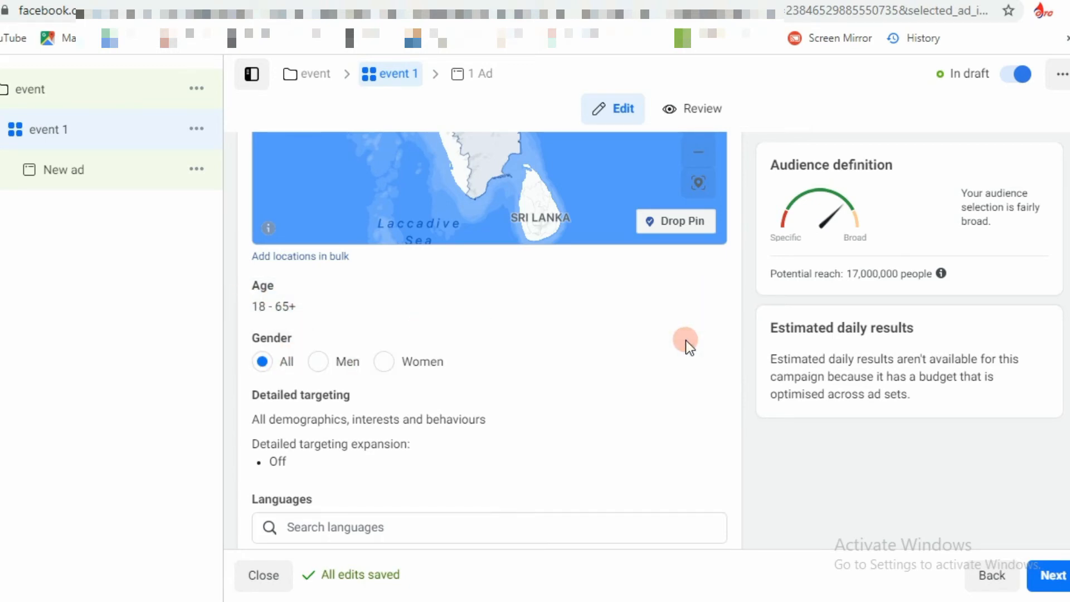
pyautogui.click(392, 369)
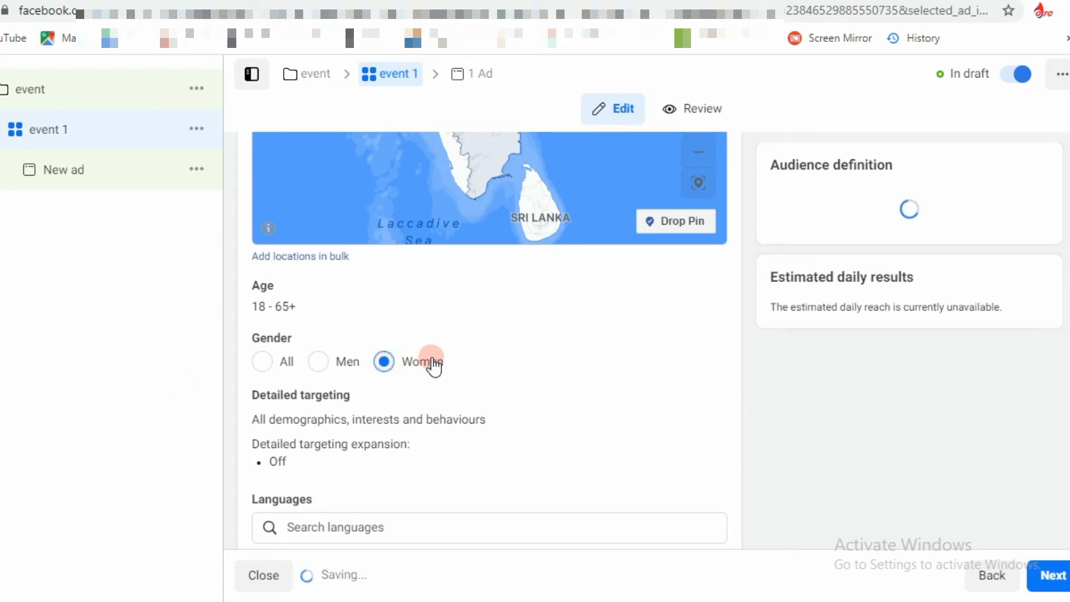
# Step: Add Tamil as the audience language of the ad set
pyautogui.scroll(-3, 489, 340)
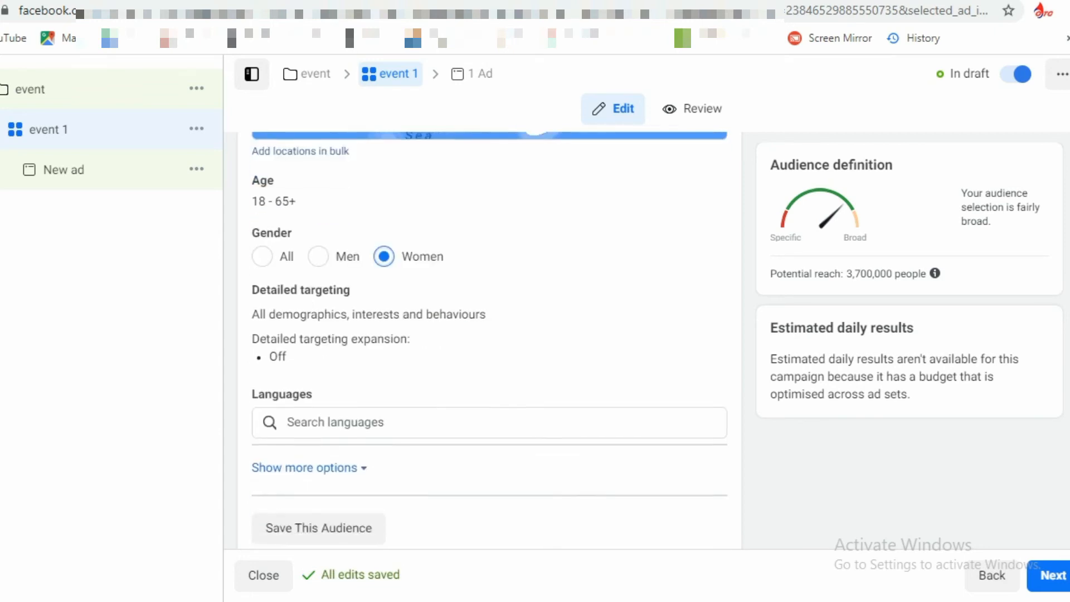
pyautogui.scroll(-1, 489, 340)
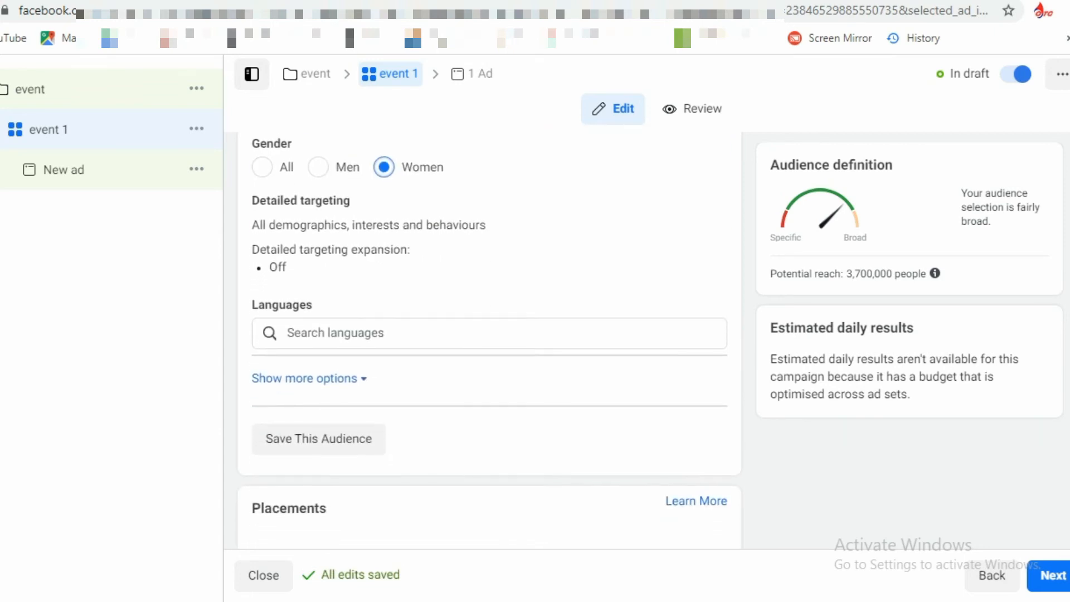
pyautogui.scroll(-2, 596, 312)
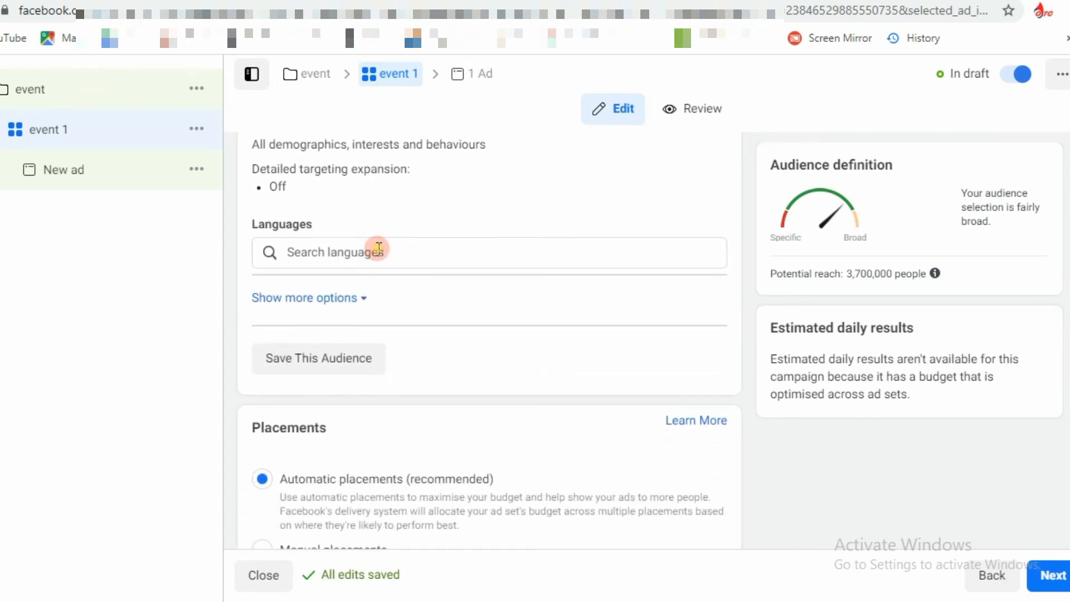
pyautogui.click(378, 247)
pyautogui.write('tamil')
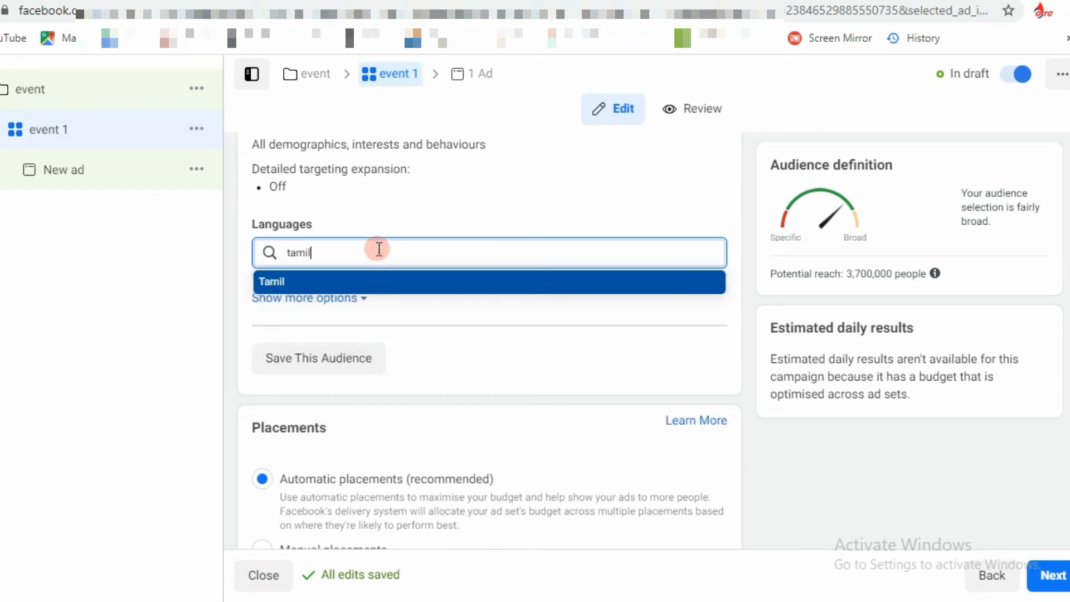
pyautogui.click(310, 282)
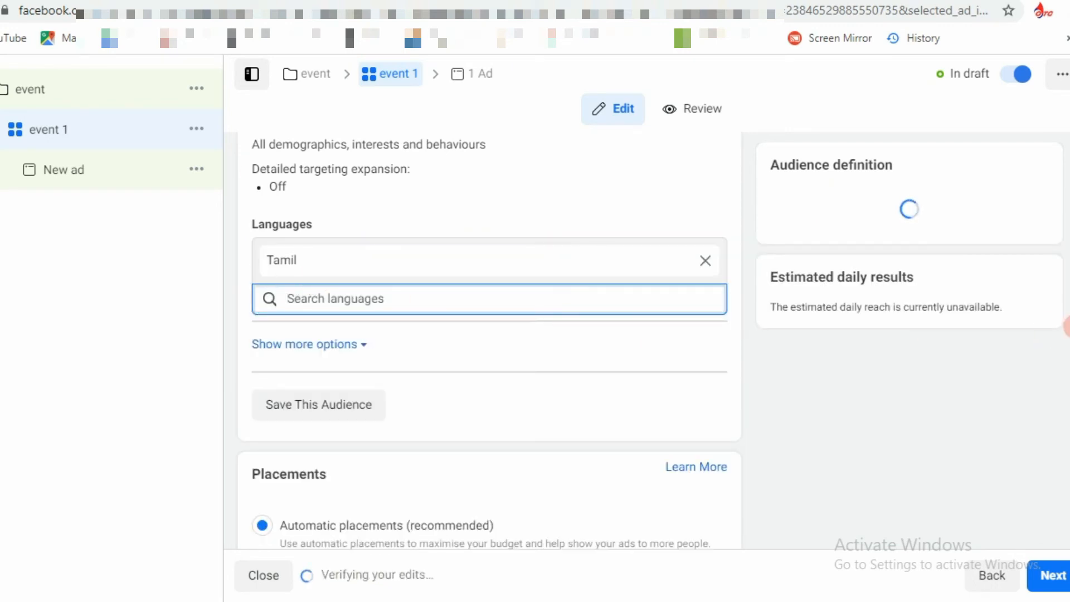
# Step: Set the ad set's placements to manual placements
pyautogui.scroll(-4, 490, 340)
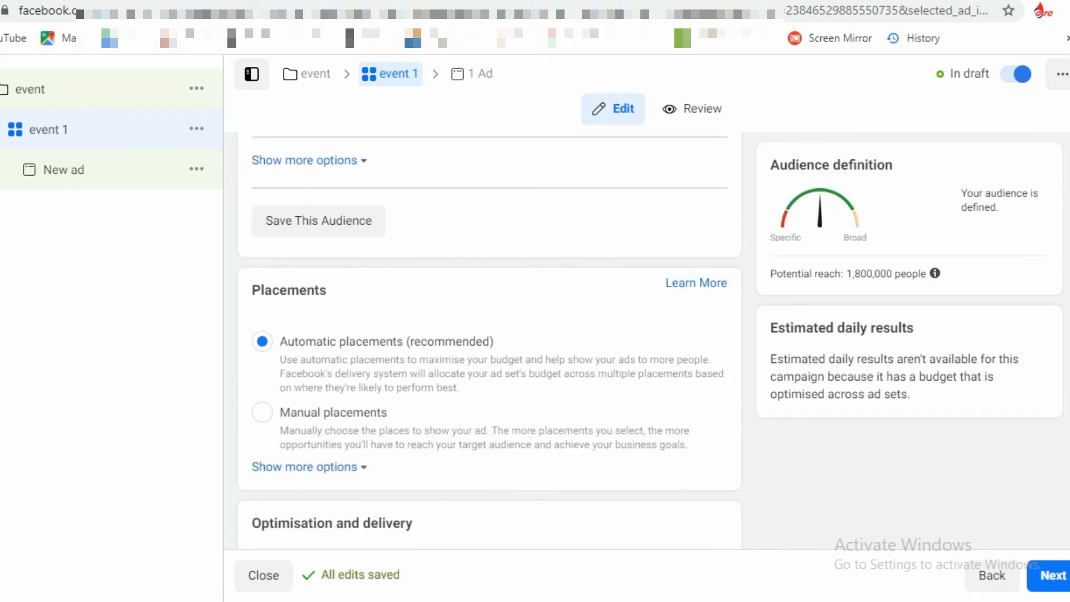
pyautogui.scroll(-3, 568, 342)
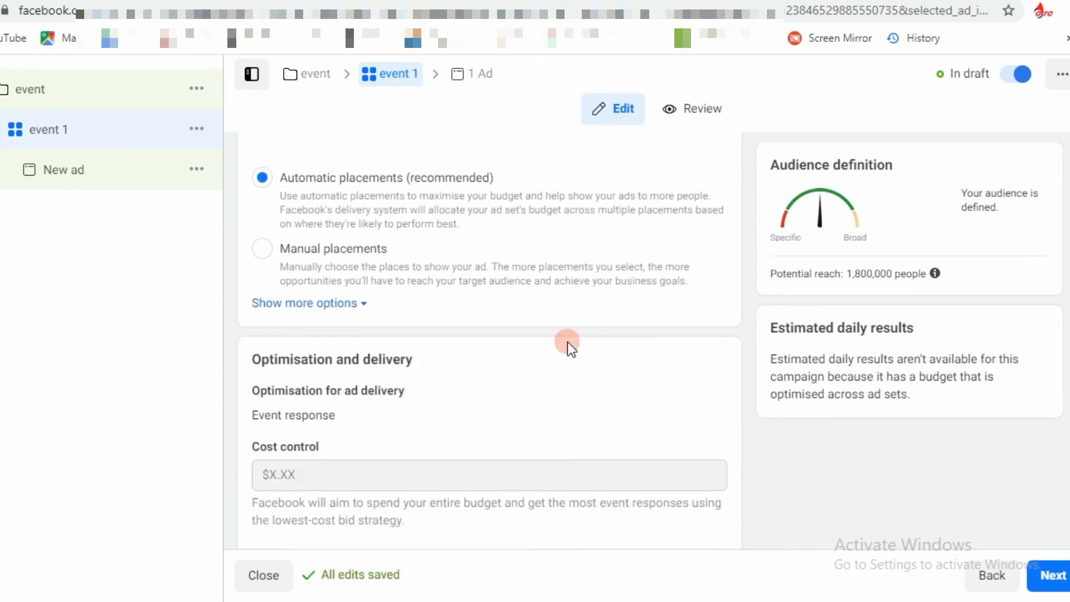
pyautogui.click(263, 250)
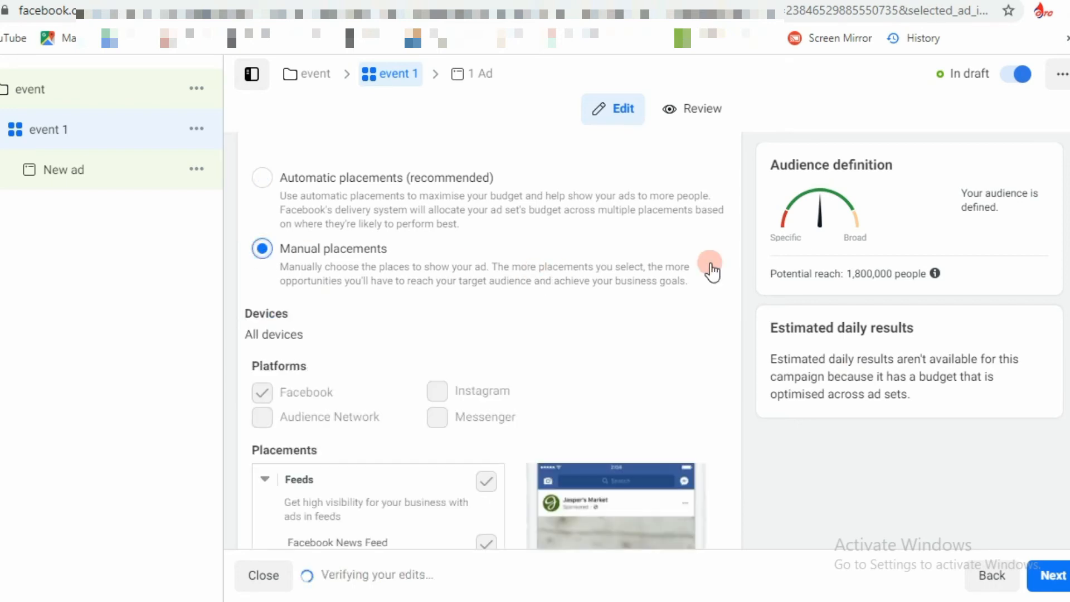
# Step: Examine the devices, platforms and individual placements offered under manual placements
pyautogui.scroll(-5, 483, 340)
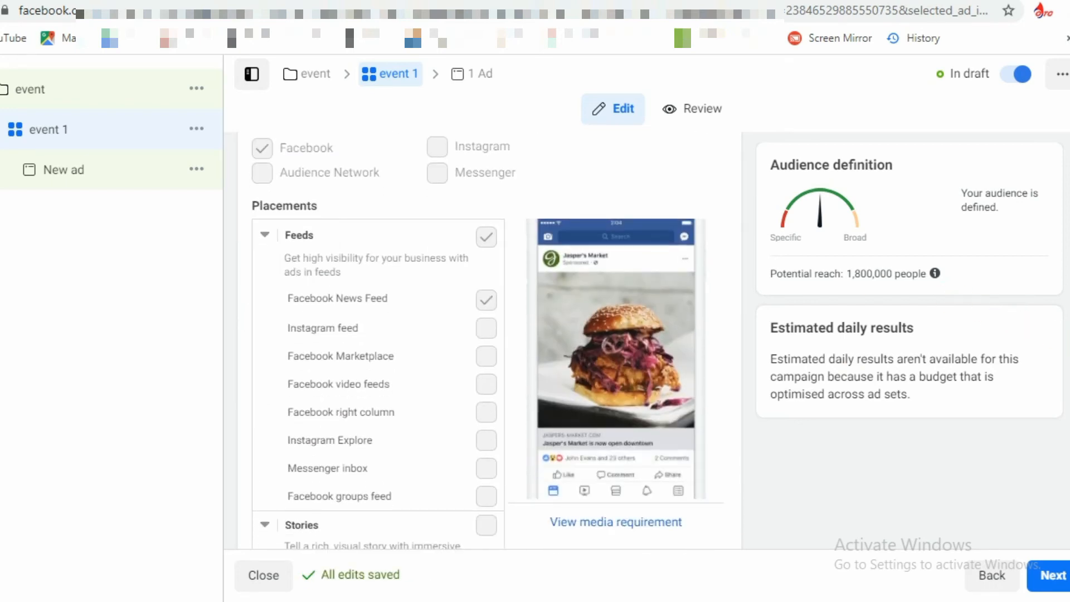
pyautogui.scroll(1, 482, 339)
pyautogui.scroll(1, 483, 340)
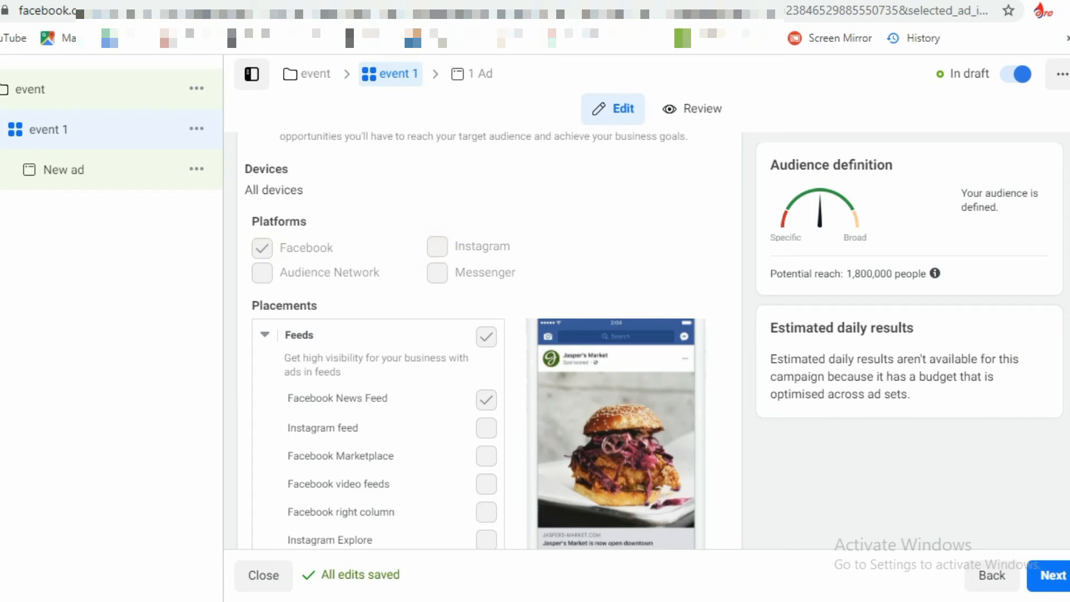
pyautogui.scroll(3, 483, 339)
pyautogui.scroll(-1, 482, 340)
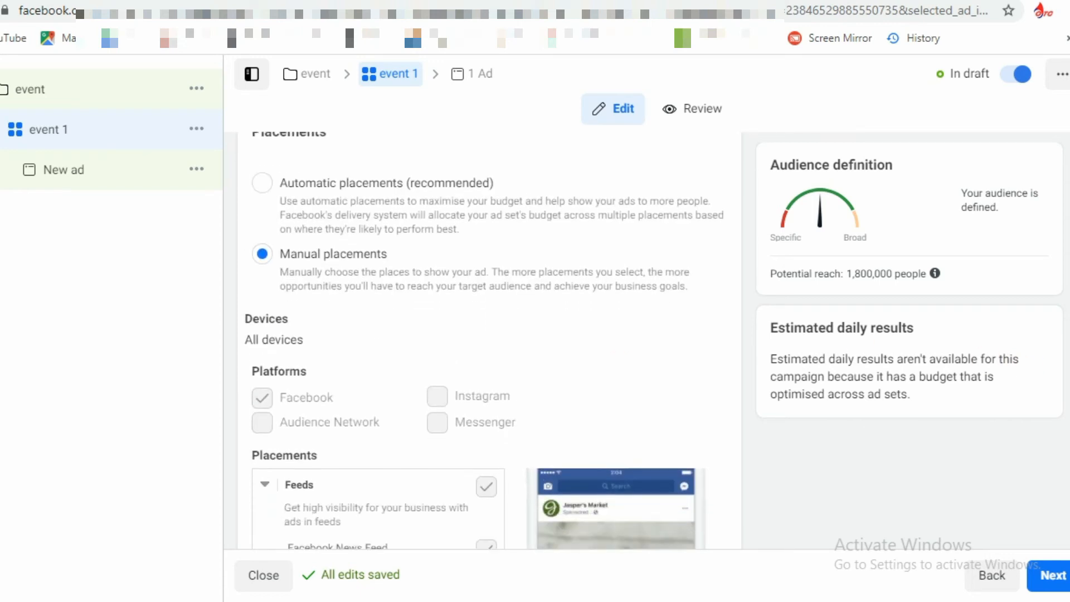
pyautogui.scroll(-1, 483, 340)
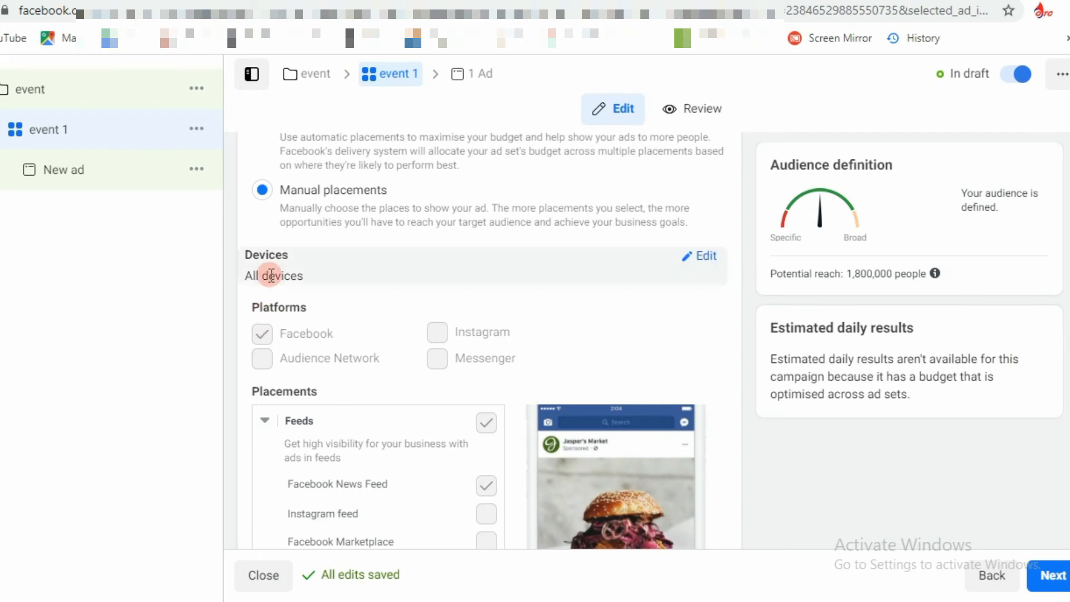
pyautogui.scroll(-1, 482, 339)
pyautogui.scroll(-5, 483, 339)
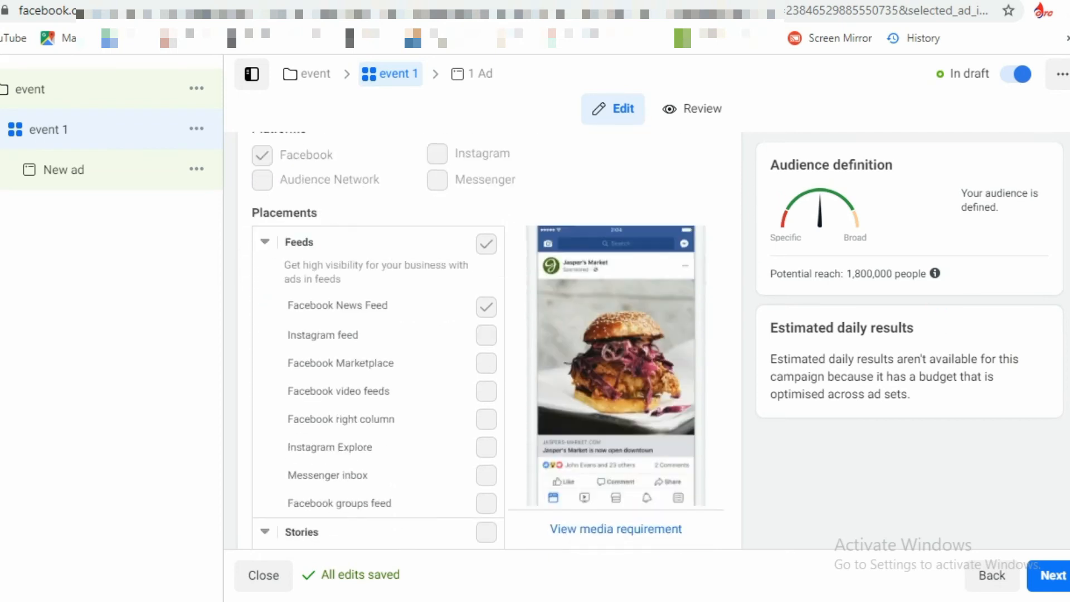
pyautogui.scroll(-8, 377, 340)
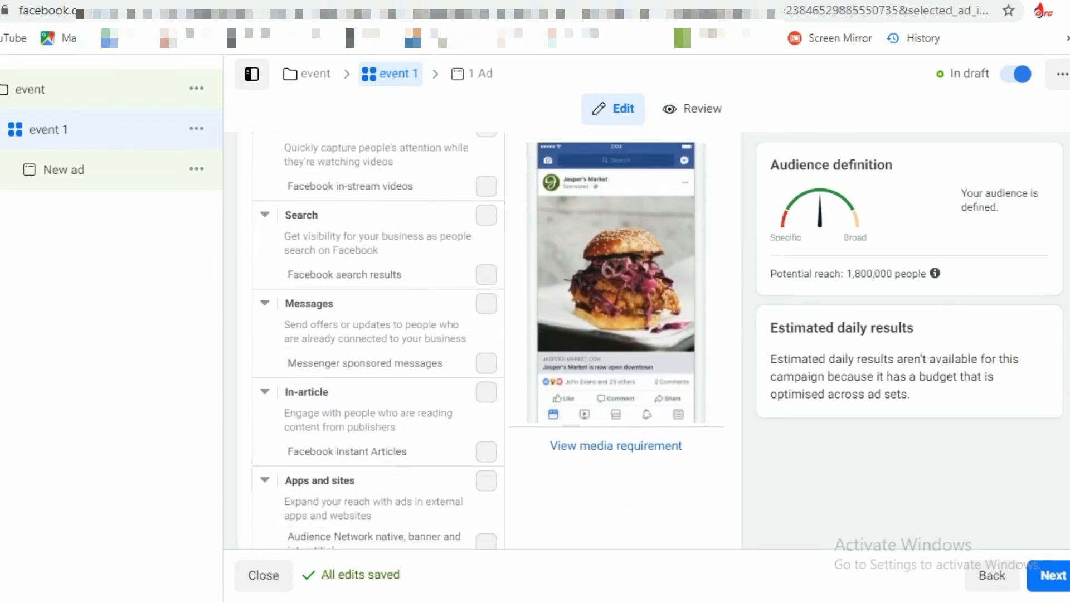
# Step: Continue to the new ad, rename it as "event 1" and dismiss the text options recommendation
pyautogui.click(1045, 582)
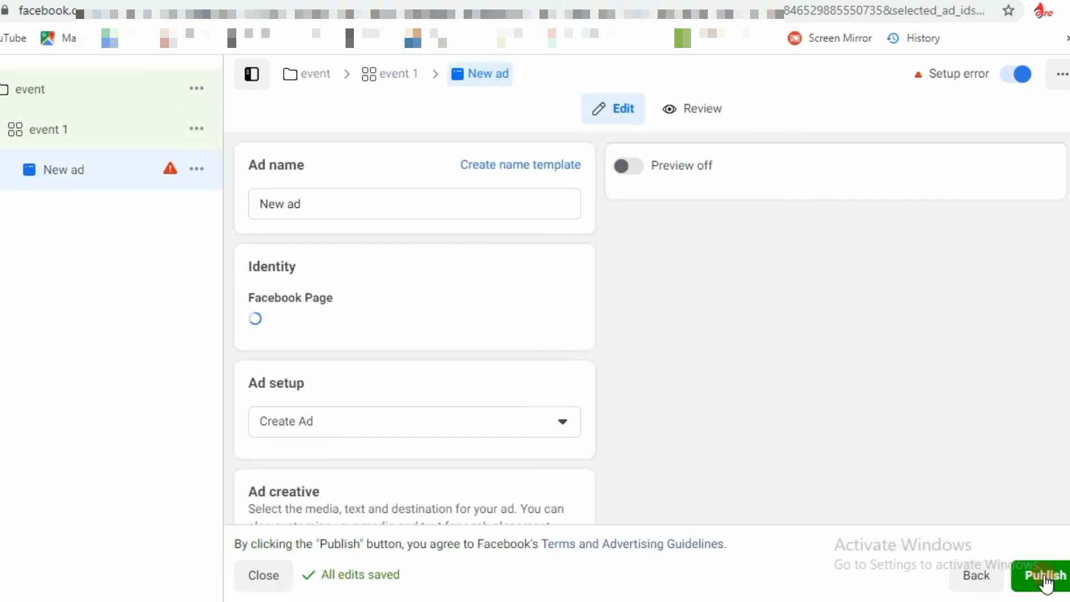
pyautogui.click(1046, 582)
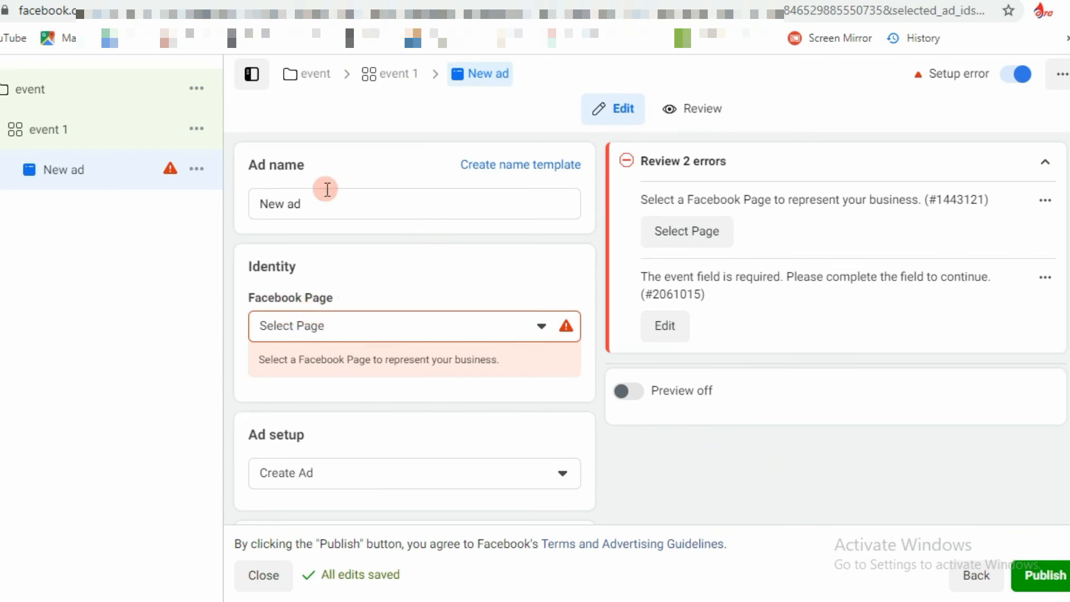
pyautogui.tripleClick(345, 206)
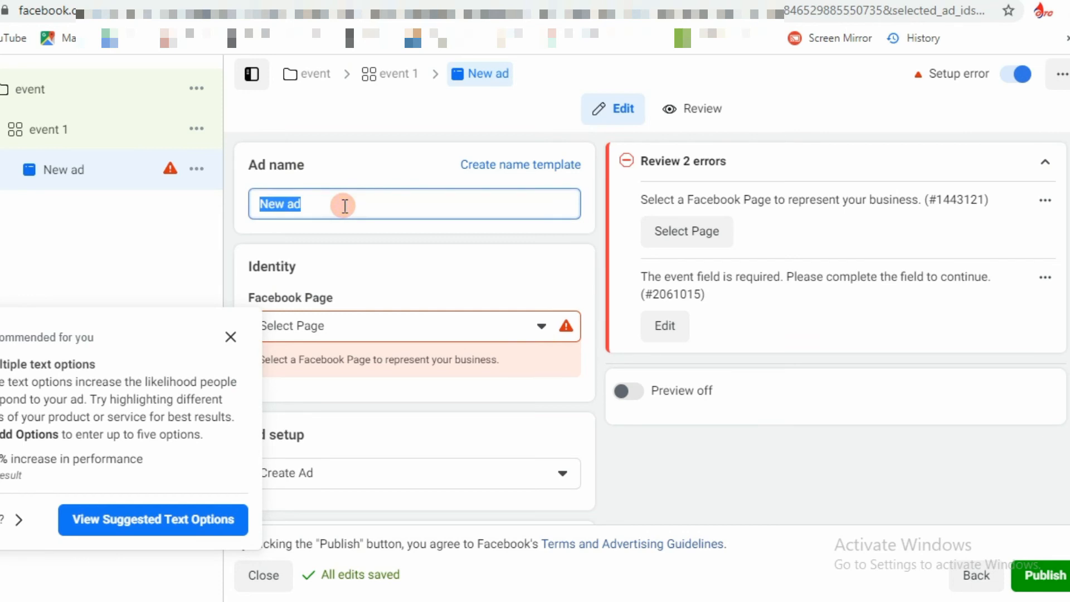
pyautogui.write('eve')
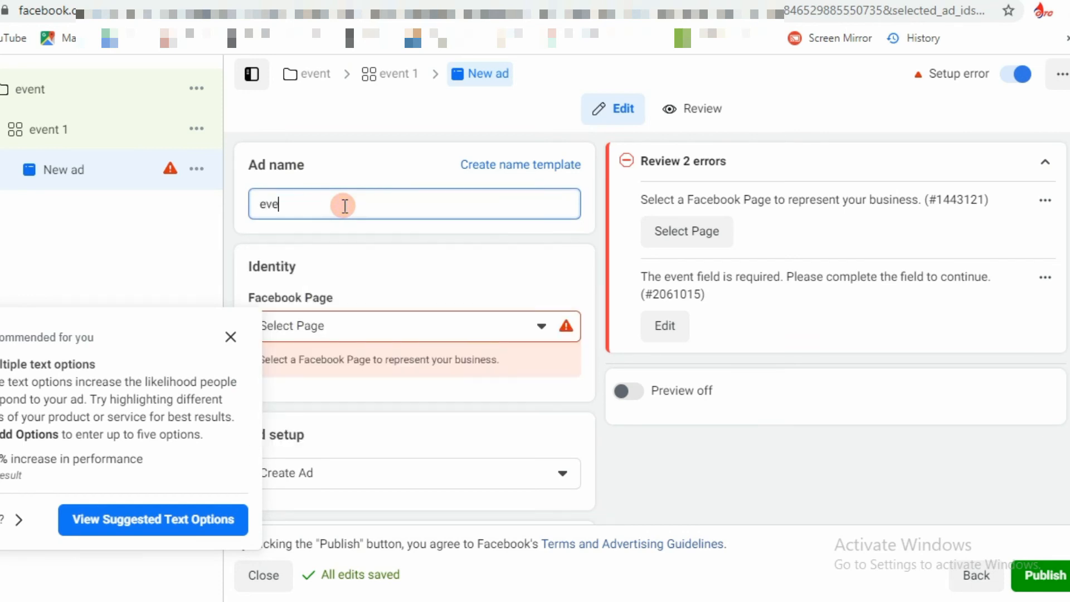
pyautogui.write('nt 1')
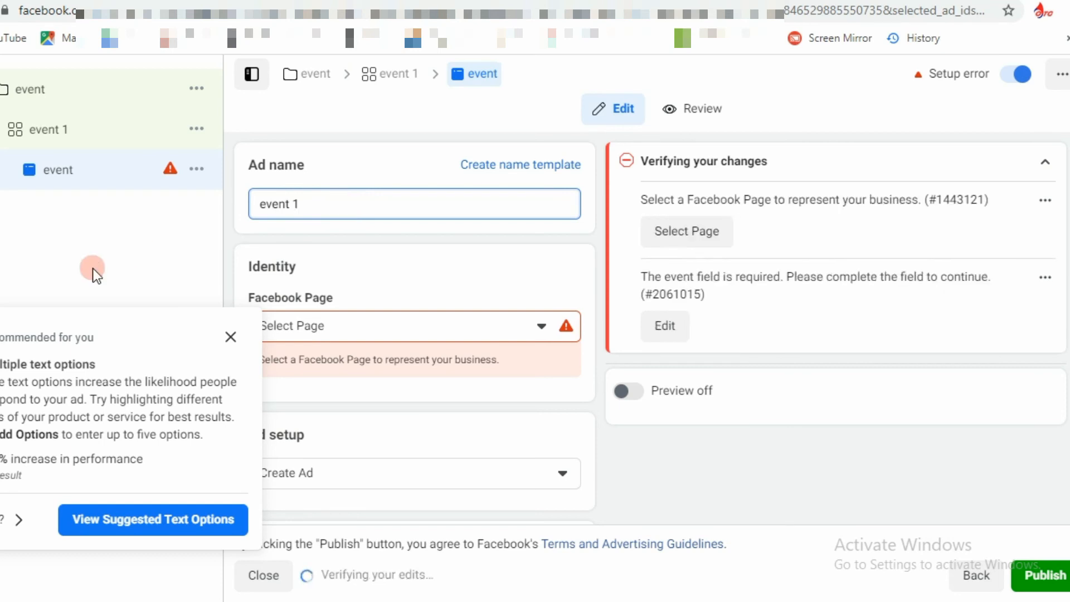
pyautogui.click(230, 337)
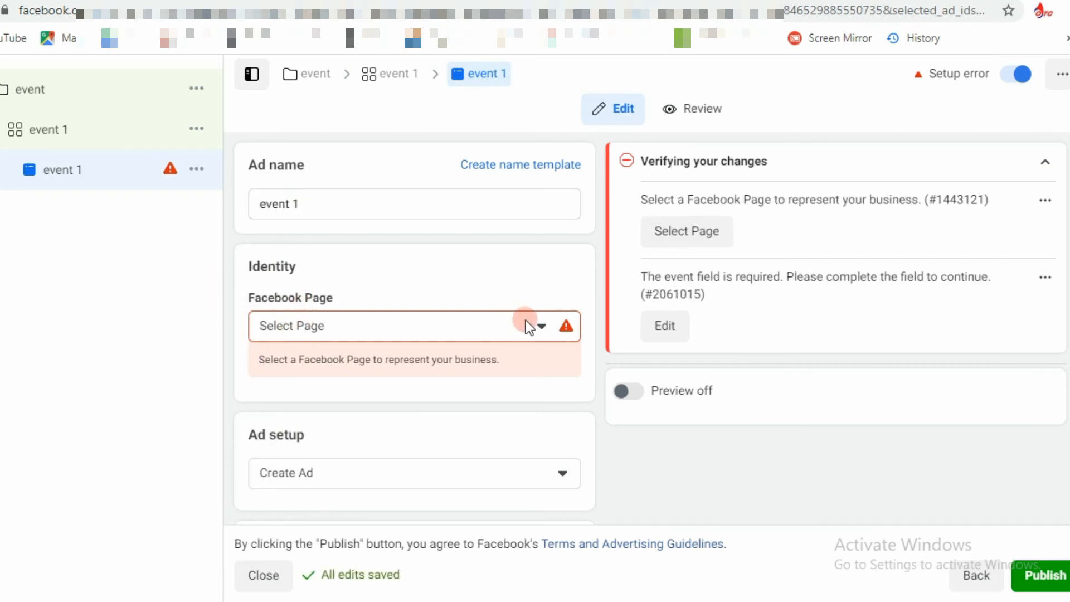
# Step: Choose Sujatha Beauty Spa & Training Institute as the ad's Facebook Page and Grand opening as its event
pyautogui.click(541, 326)
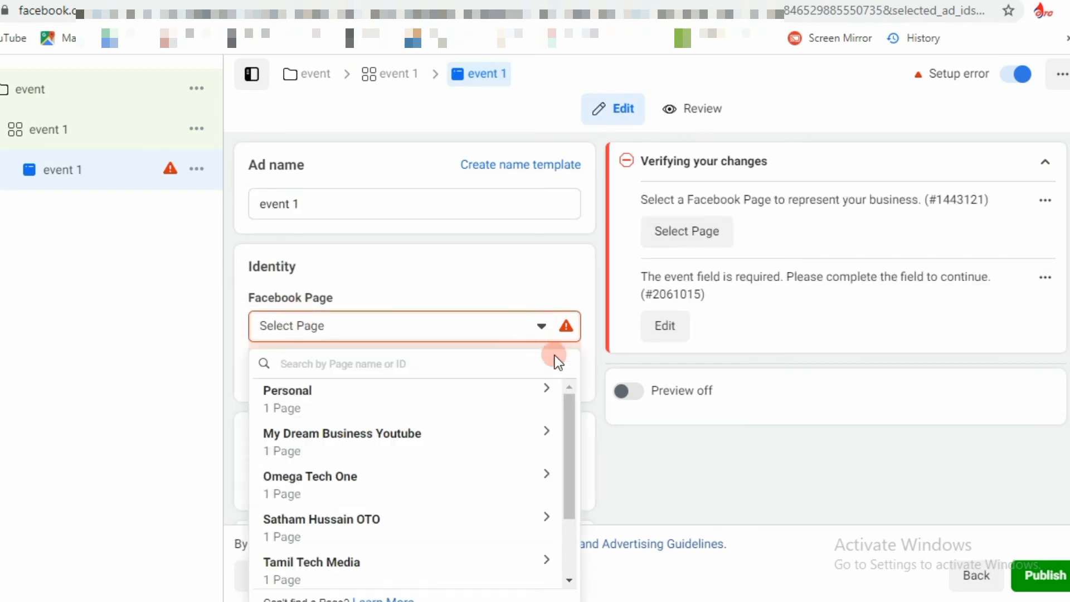
pyautogui.moveTo(568, 420); pyautogui.dragTo(572, 467)
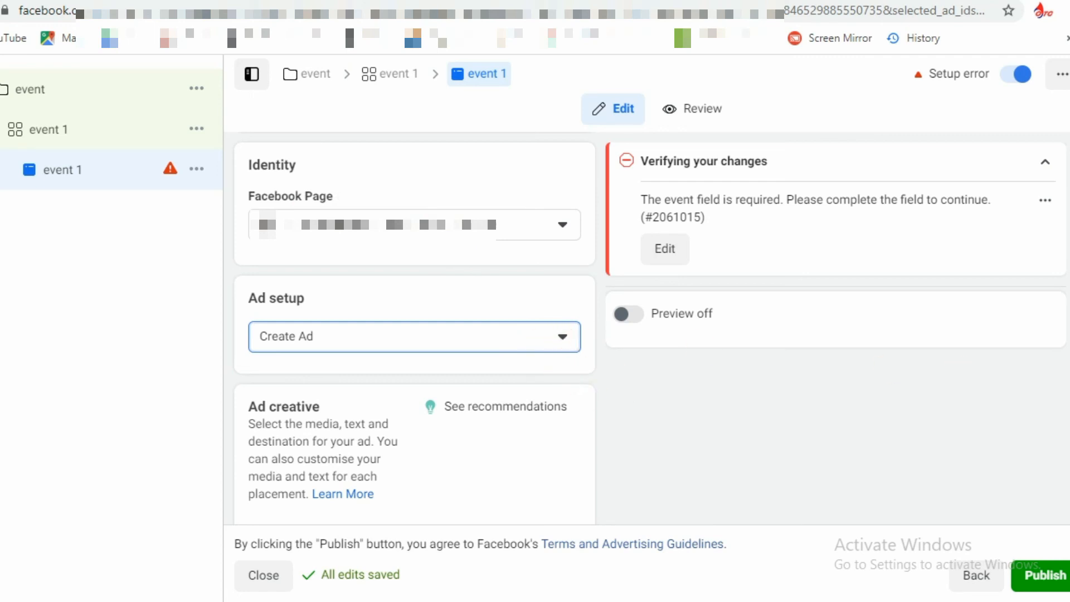
pyautogui.scroll(-8, 256, 243)
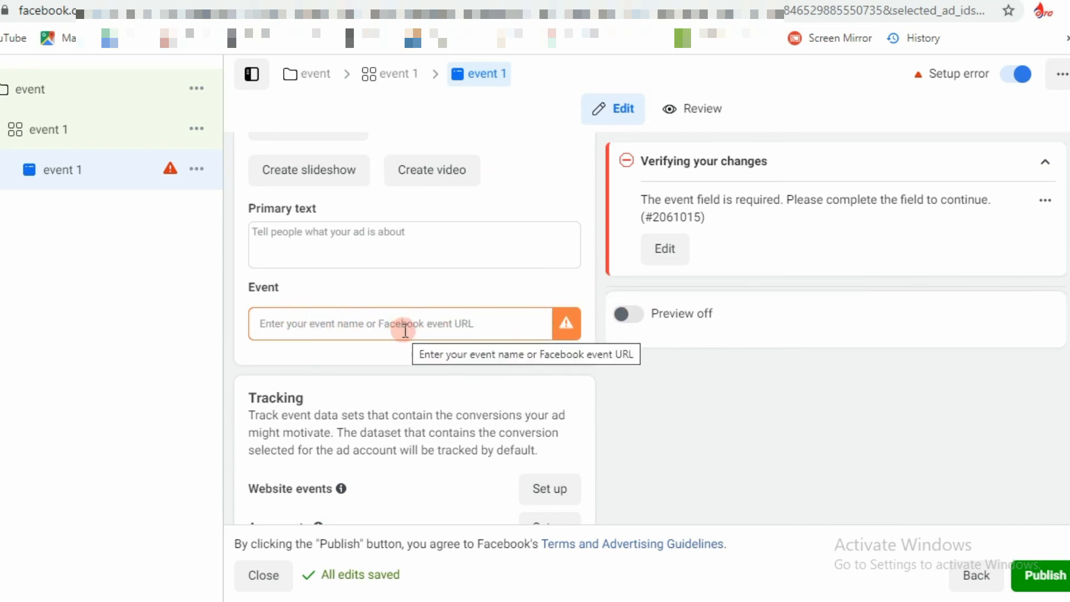
pyautogui.click(380, 328)
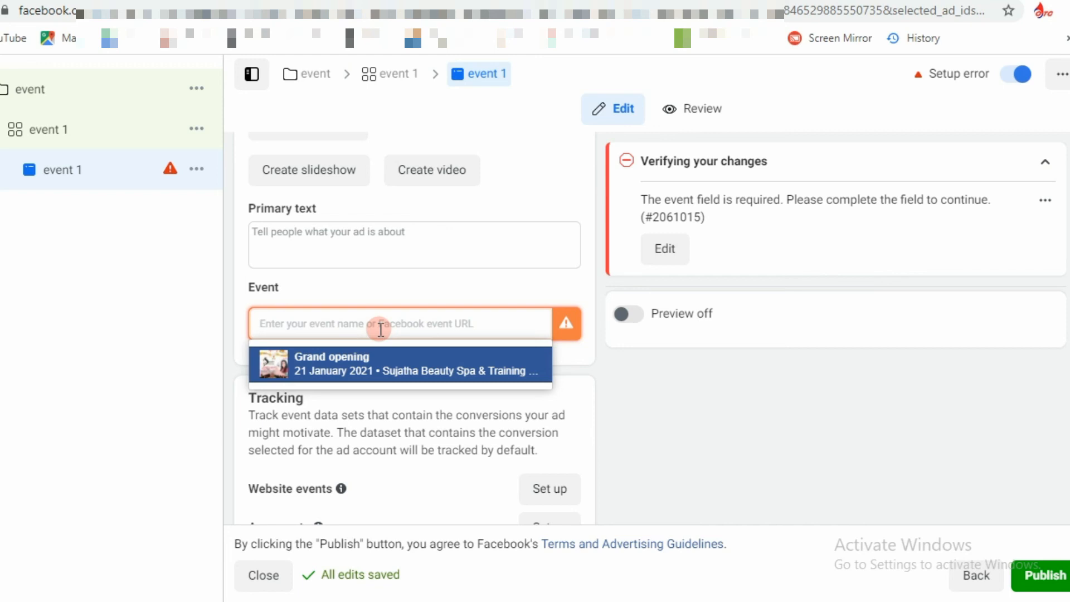
pyautogui.click(324, 372)
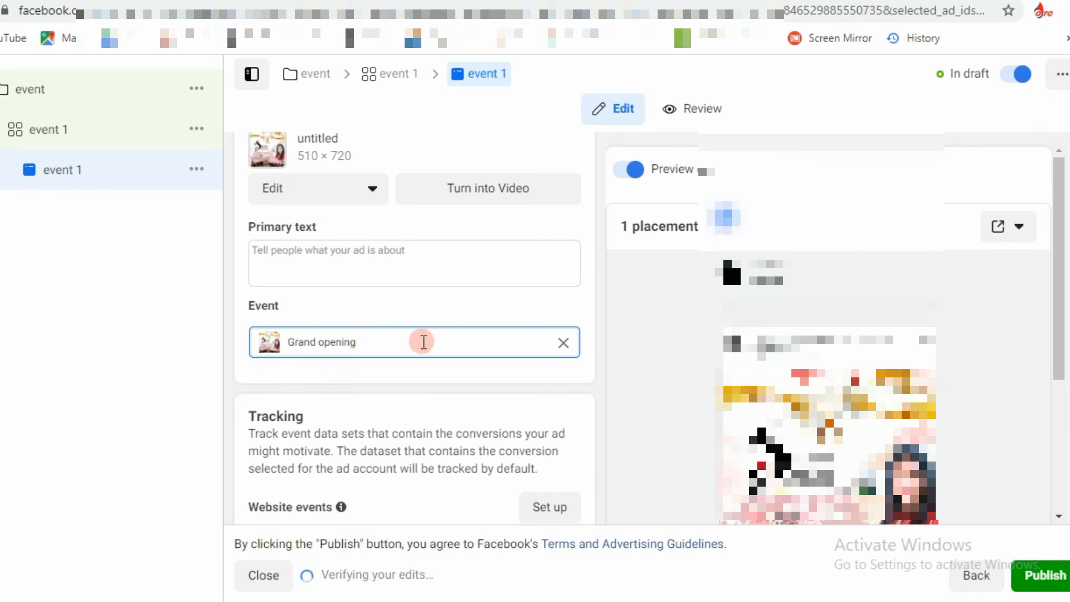
# Step: Review the ad preview together with the tracking, creative and identity settings of the ad
pyautogui.click(1020, 227)
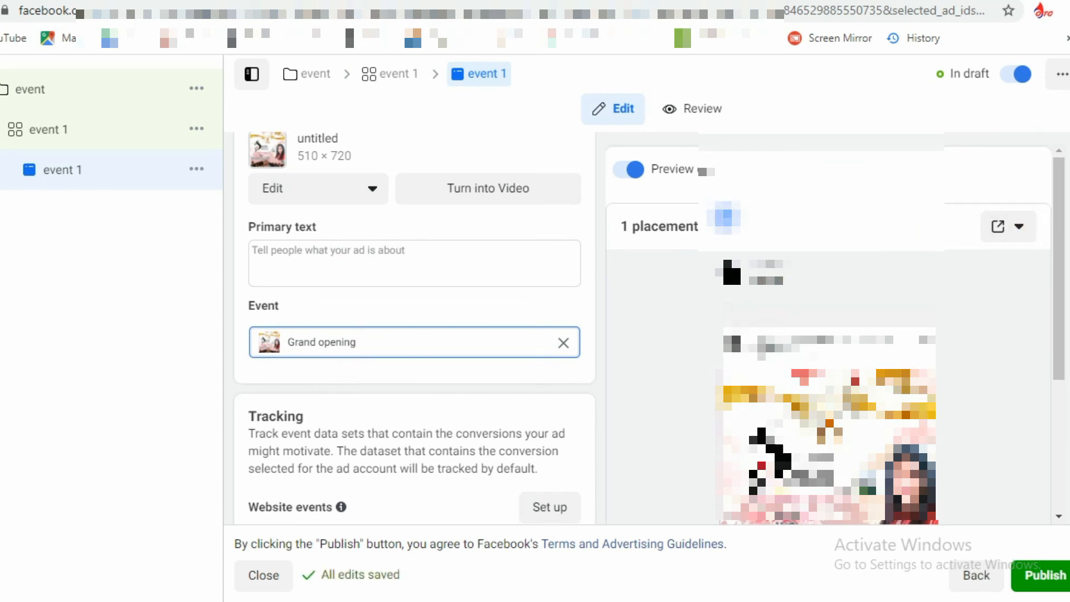
pyautogui.scroll(-1, 414, 329)
pyautogui.scroll(-3, 414, 329)
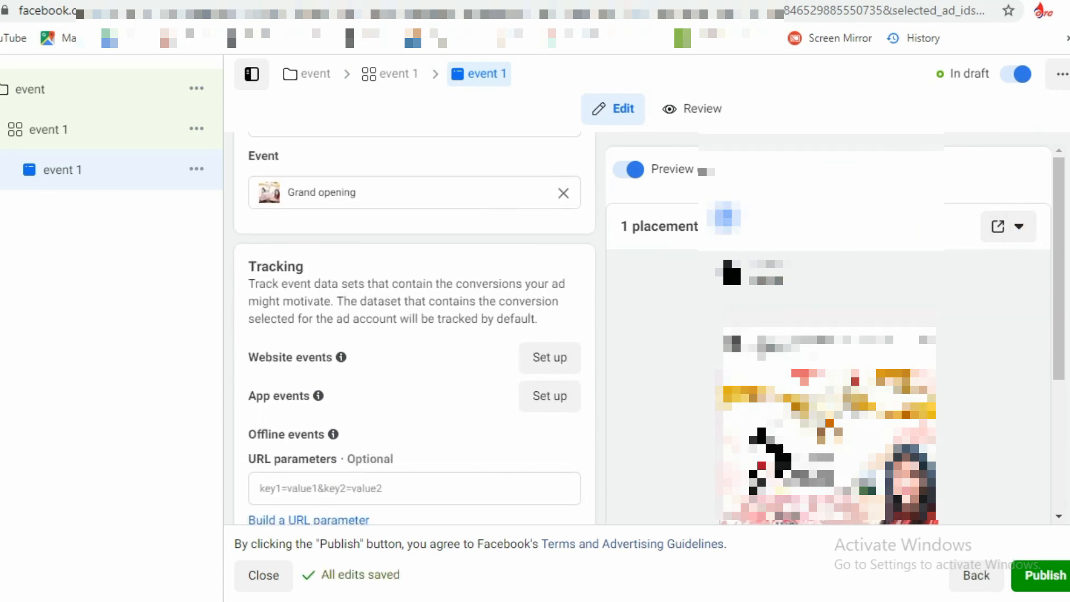
pyautogui.moveTo(1058, 356); pyautogui.dragTo(1057, 475)
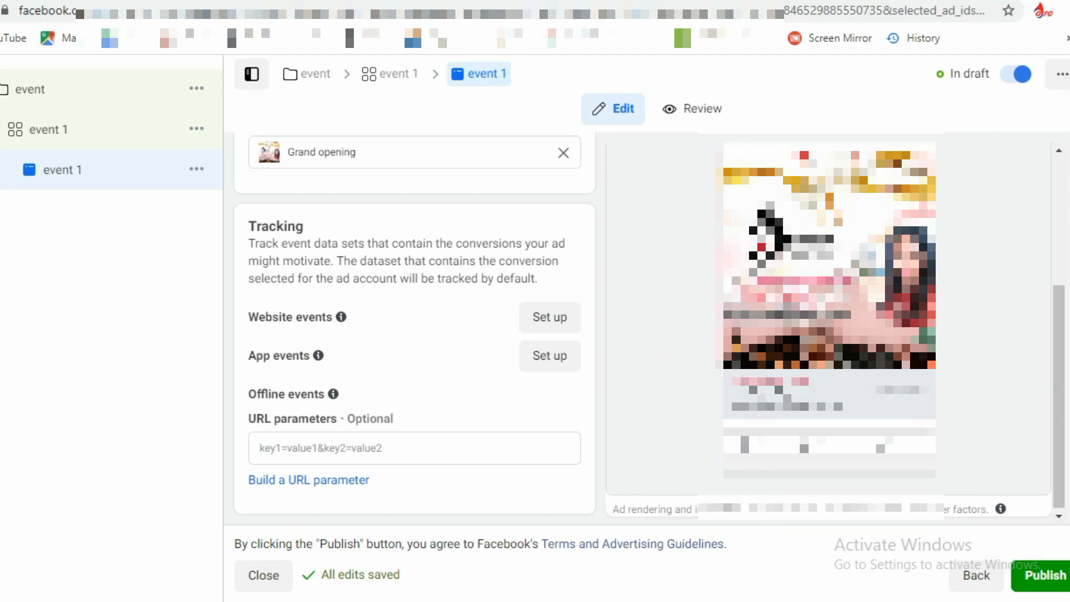
pyautogui.moveTo(1069, 445); pyautogui.dragTo(1061, 211)
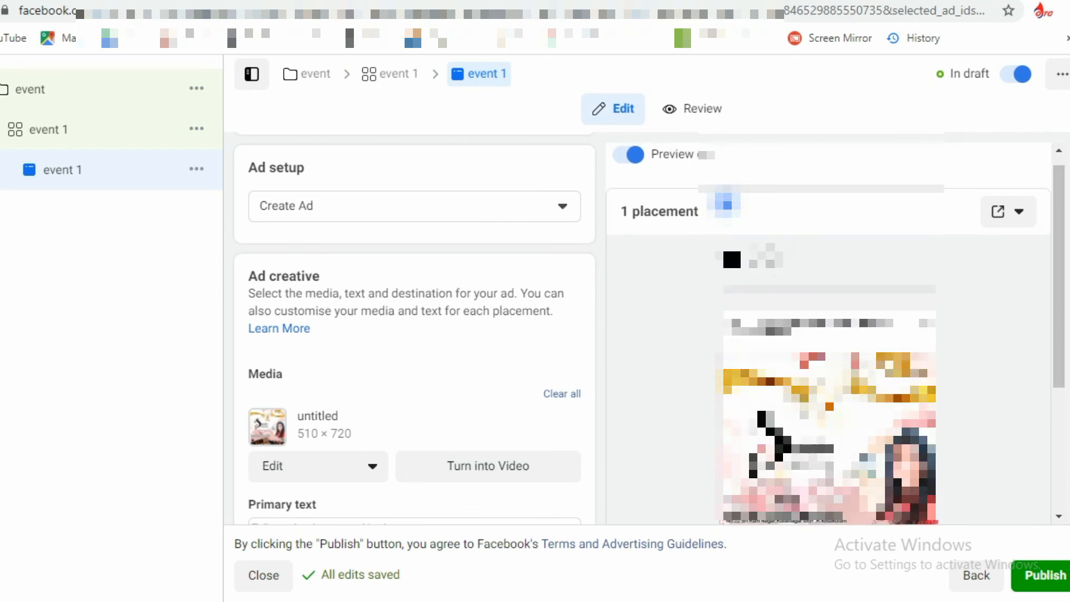
pyautogui.scroll(2, 415, 329)
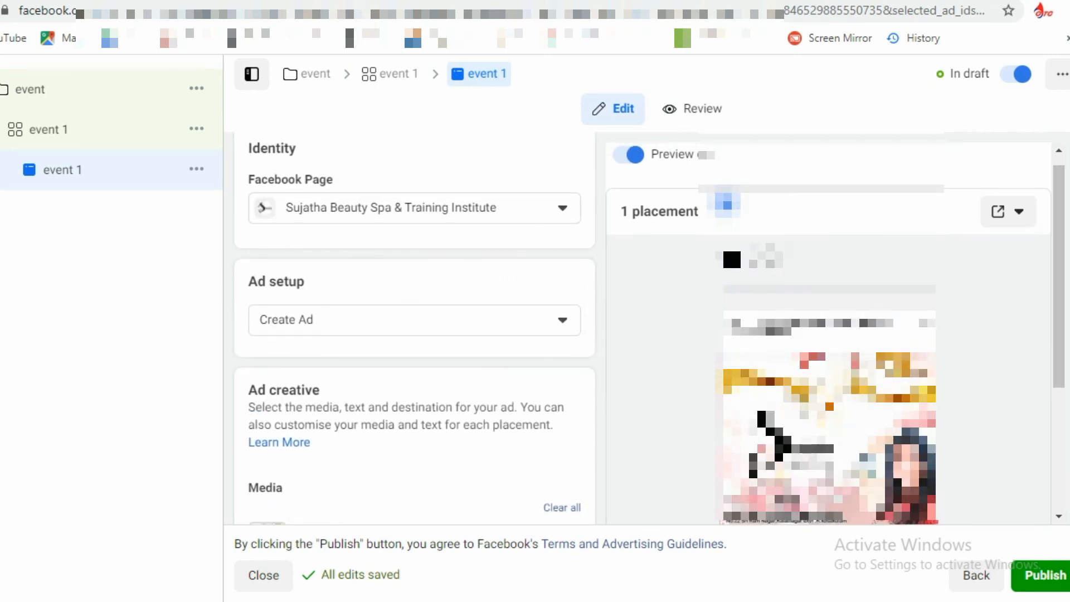